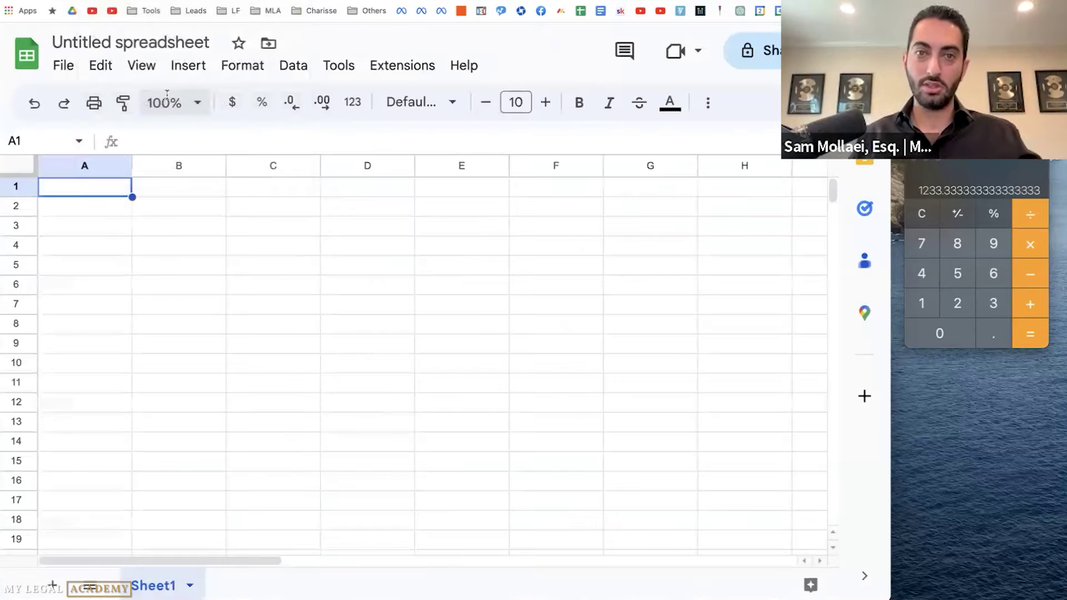
# - Enter the heading Month in A1 and list January through December below it in A2:A13
pyautogui.write('Month')
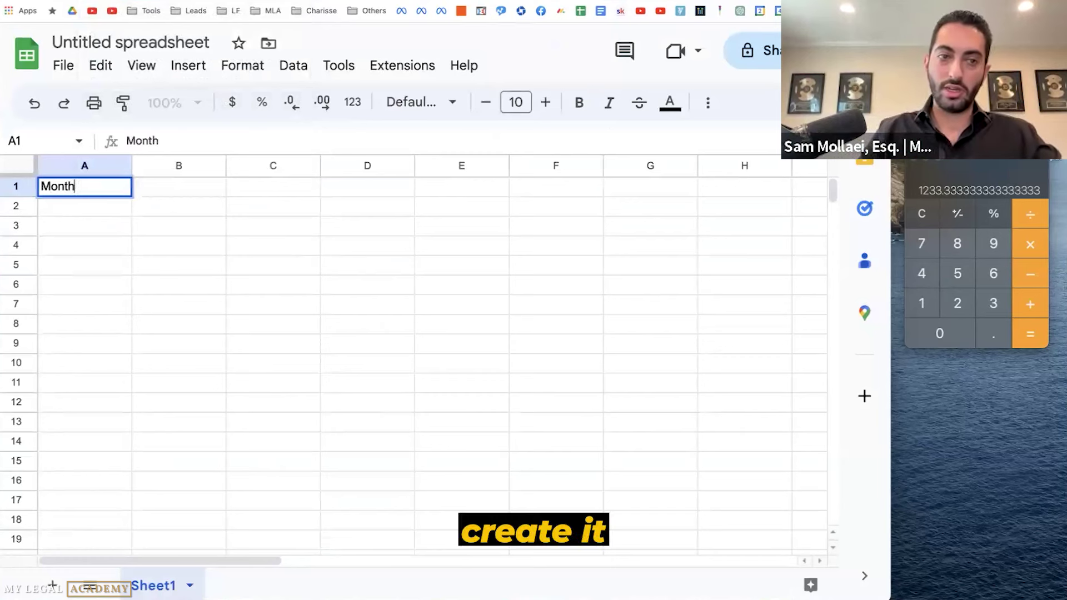
pyautogui.press('Return')
pyautogui.write('January')
pyautogui.press('Return')
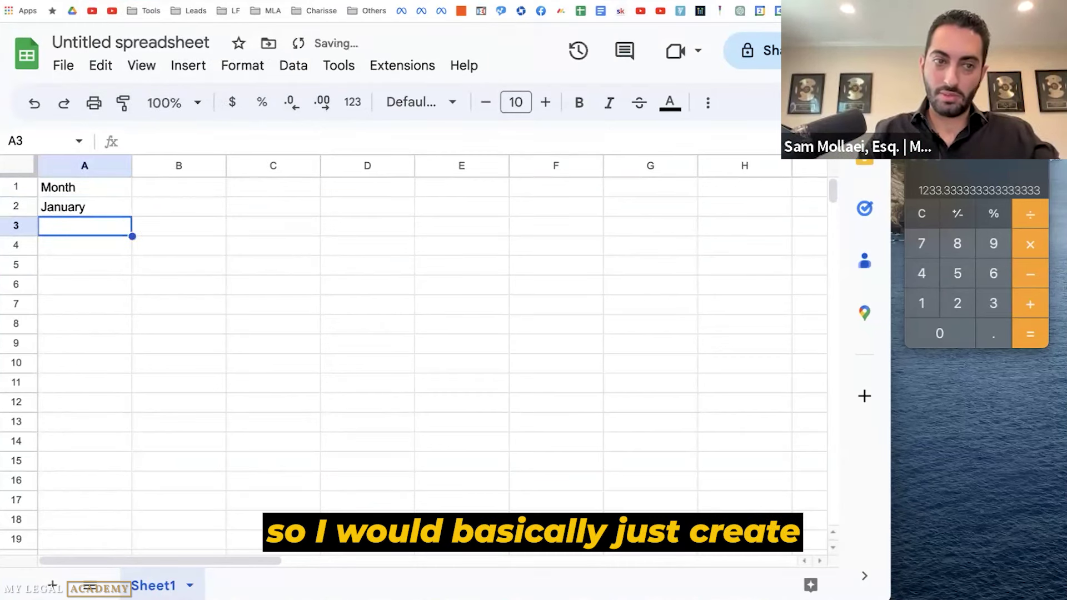
pyautogui.click(107, 207)
pyautogui.moveTo(132, 216); pyautogui.dragTo(115, 423)
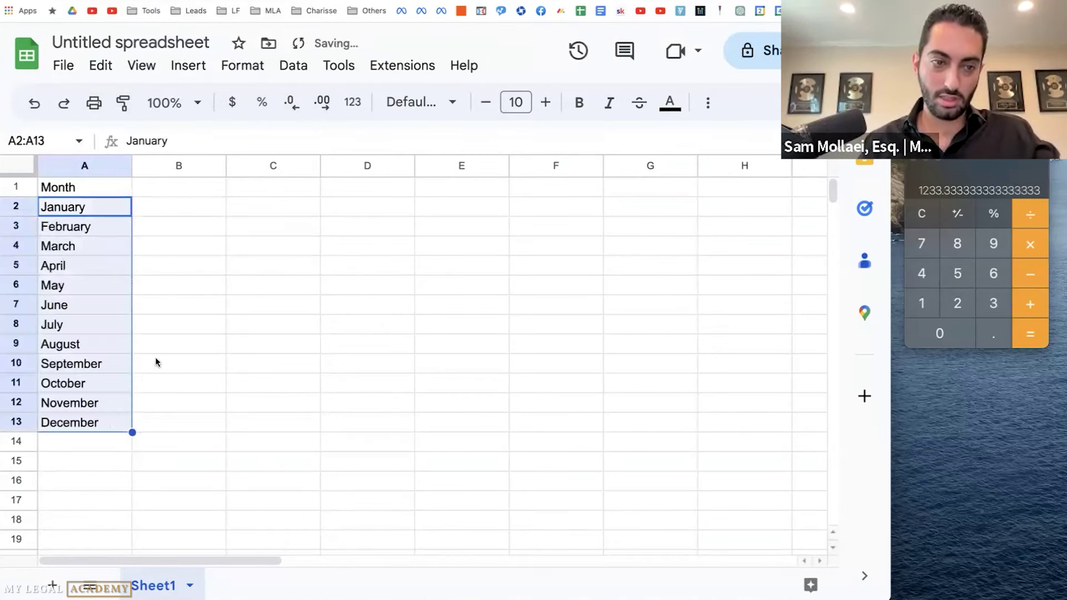
# - Enter the heading Facebook Ads Budget in B1 and widen column B to fit it
pyautogui.click(184, 190)
pyautogui.write('Face')
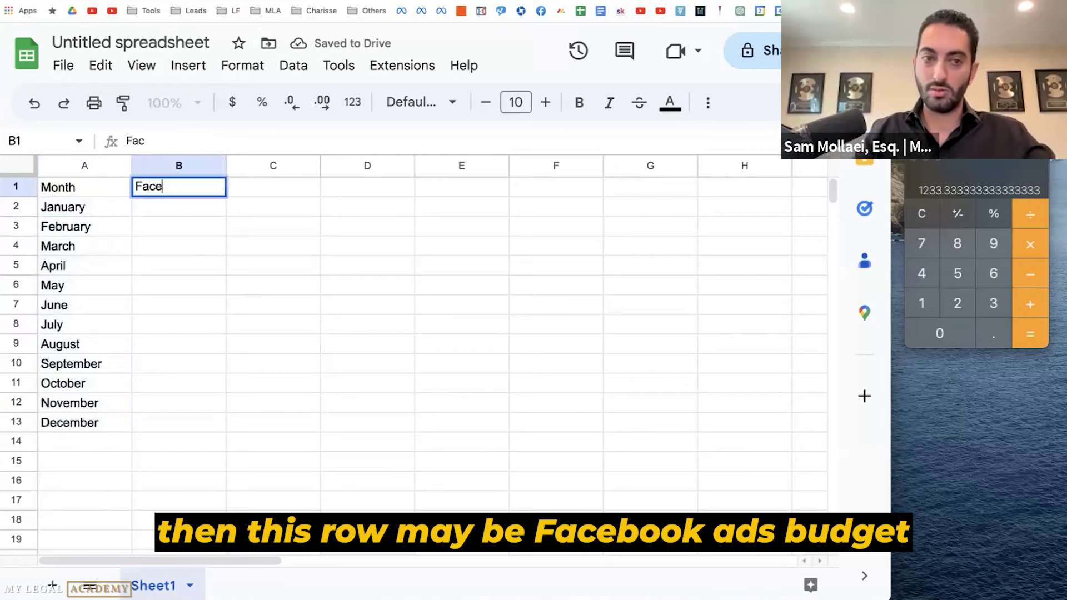
pyautogui.write('book Ads C')
pyautogui.press('BackSpace')
pyautogui.write('Budget')
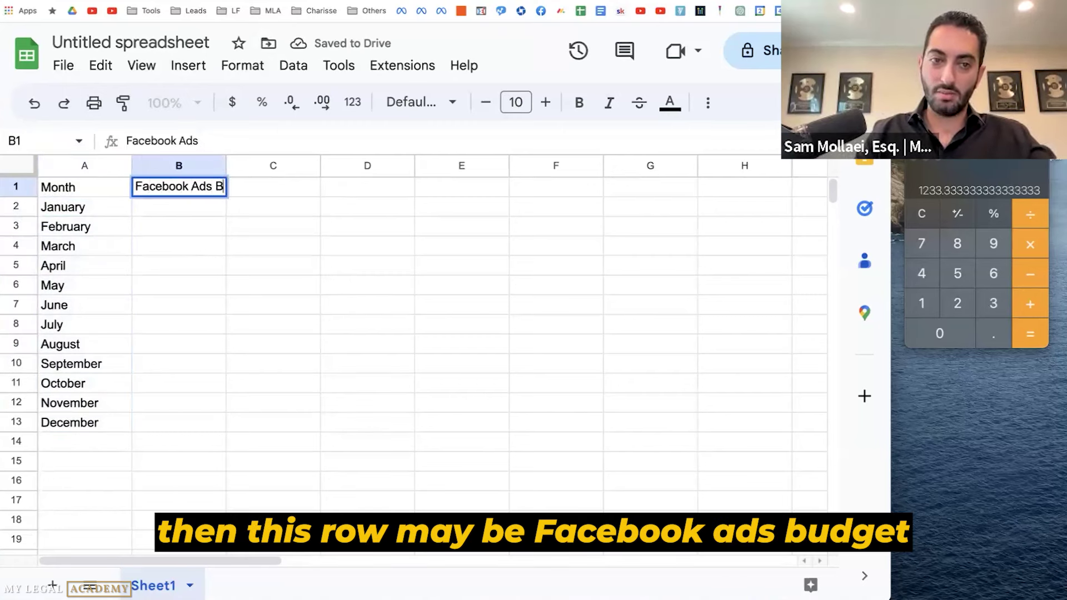
pyautogui.press('Return')
pyautogui.moveTo(226, 166); pyautogui.dragTo(281, 165)
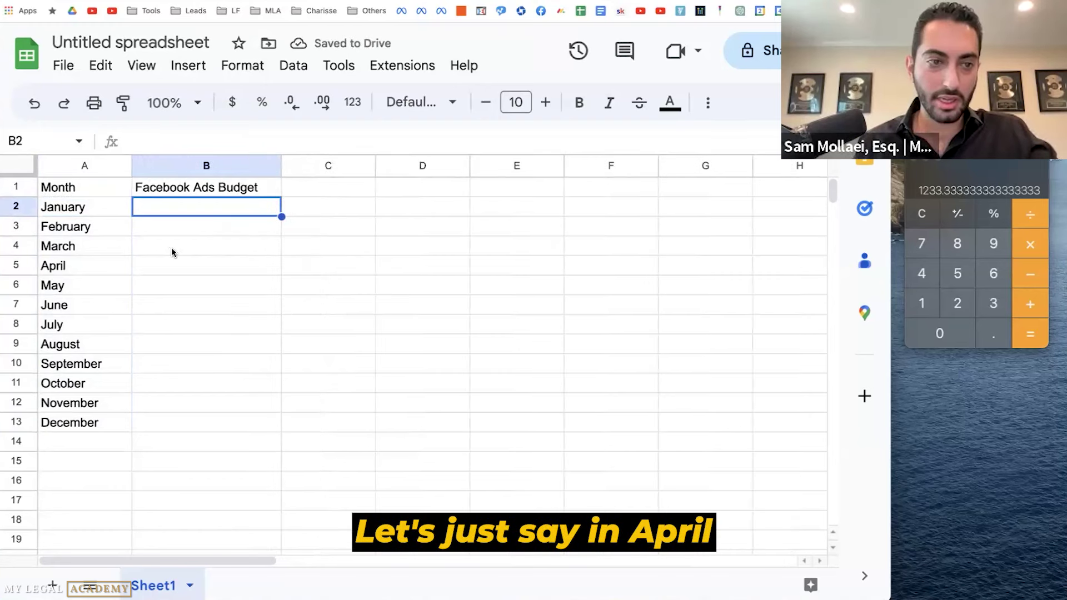
# - Enter $5,000 as the Facebook ads budget for April
pyautogui.click(175, 265)
pyautogui.write('$5,000')
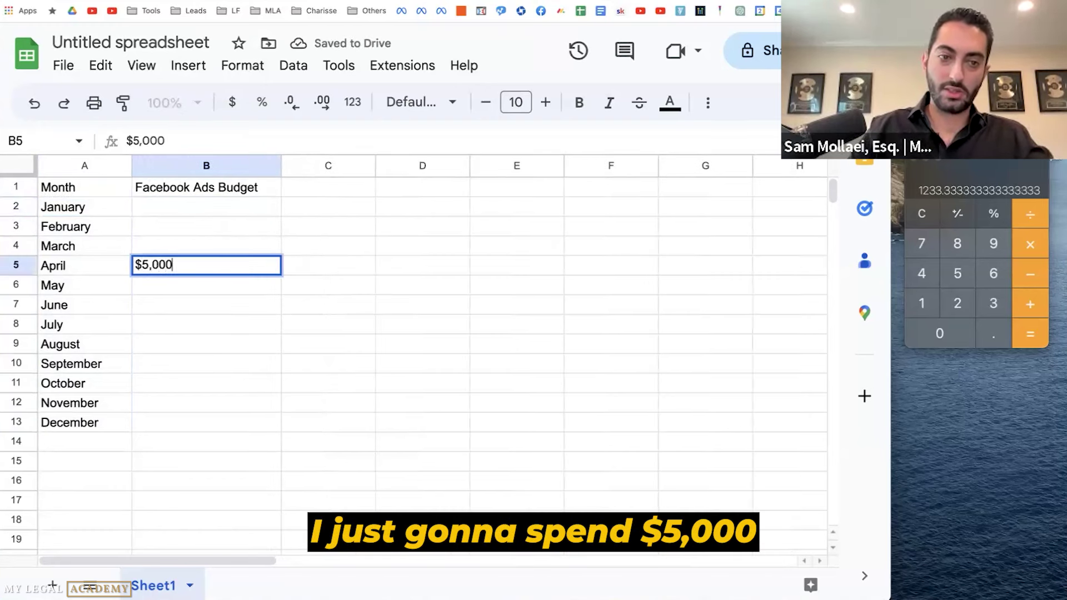
pyautogui.press('Return')
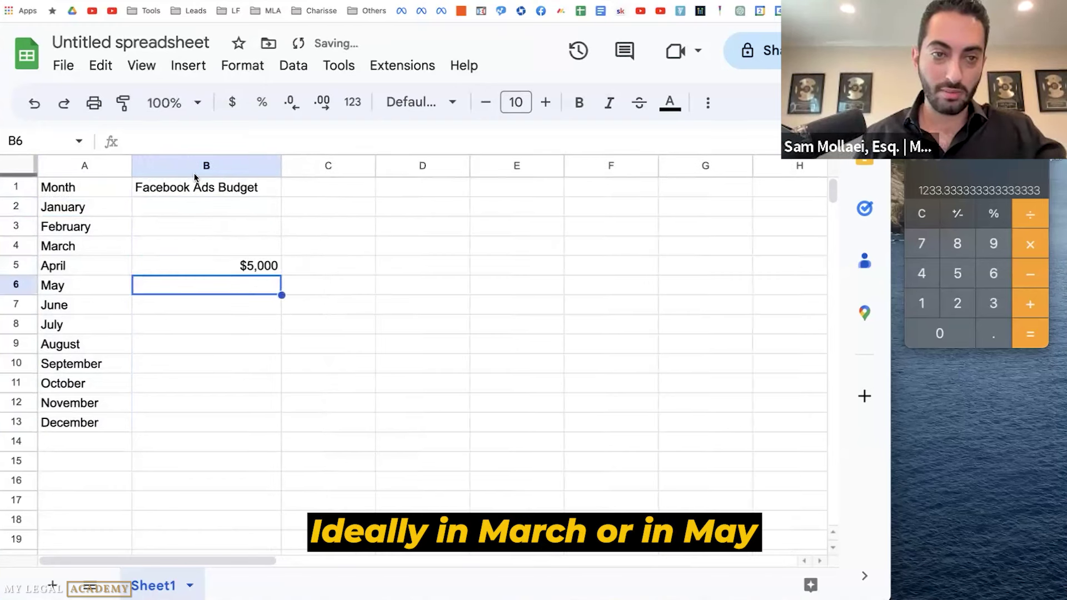
# - Center-align the whole Facebook Ads Budget column
pyautogui.click(216, 162)
pyautogui.click(708, 102)
pyautogui.click(371, 140)
pyautogui.click(400, 177)
# - Enter the Facebook ads budgets $7,500 for May and $10,000 each for June, July and August
pyautogui.click(185, 287)
pyautogui.write('$7,500')
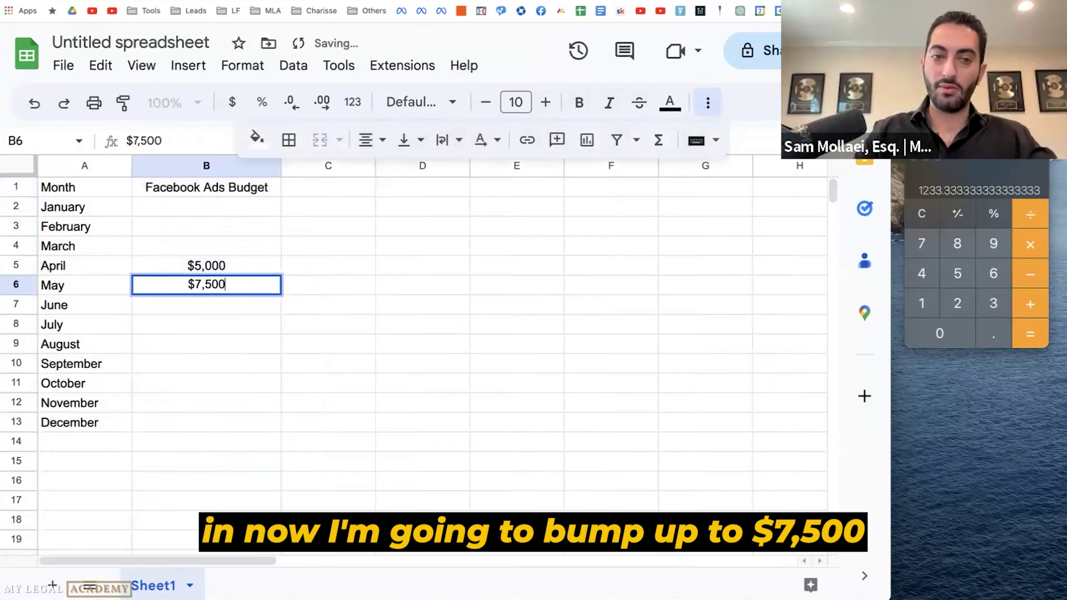
pyautogui.press('Return')
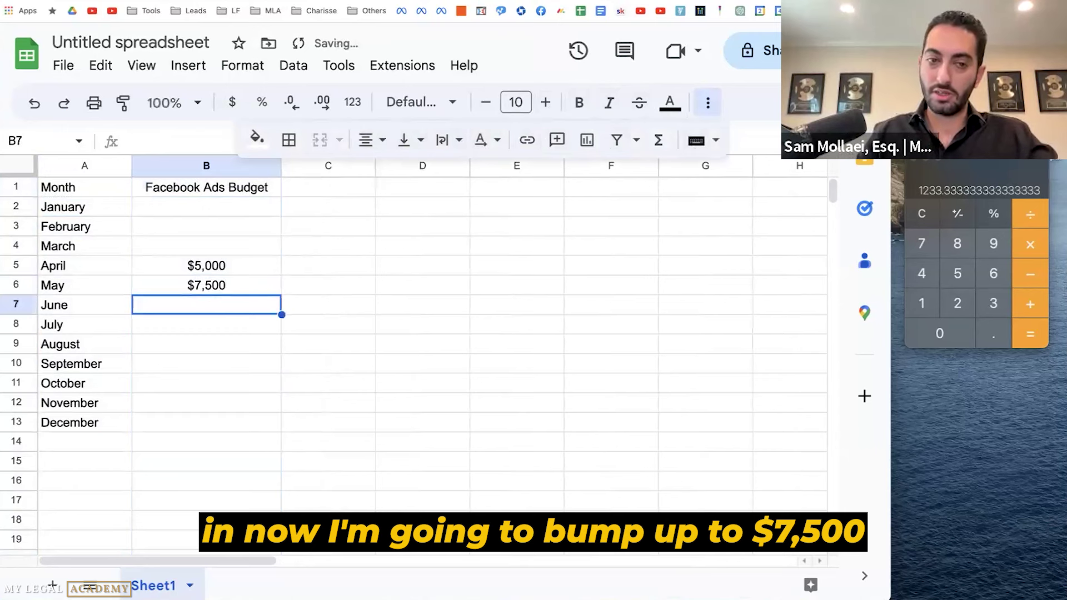
pyautogui.write('$10,000')
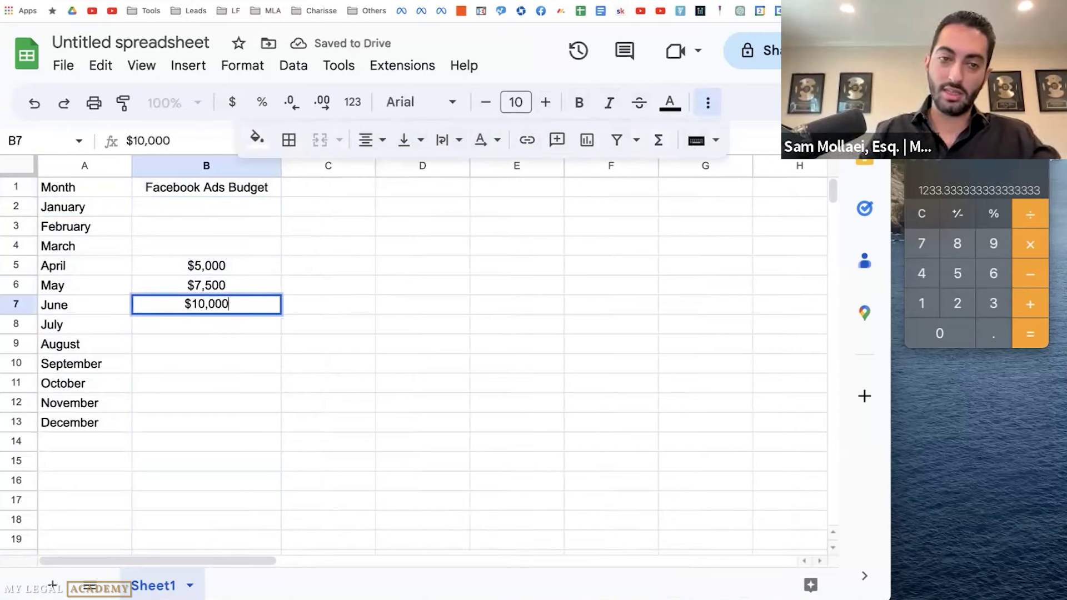
pyautogui.press('Return')
pyautogui.write('$10,000')
pyautogui.press('Return')
pyautogui.write('$1,0,000')
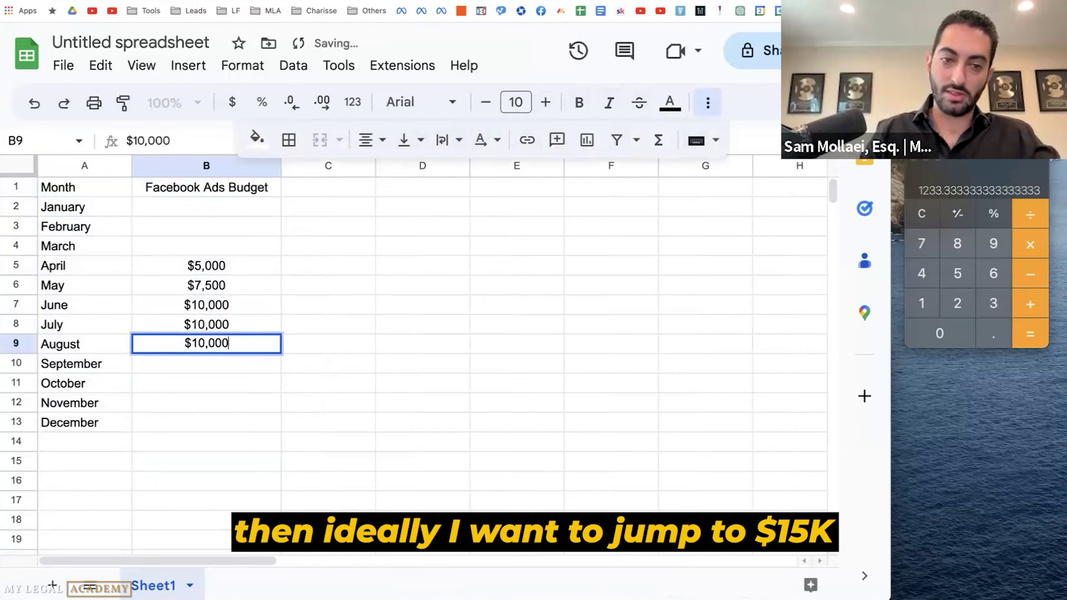
pyautogui.press('Return')
# - Enter a $15,000 ads budget for September and October, and copy October's amount to November
pyautogui.write('$15,000')
pyautogui.press('Return')
pyautogui.write('$15,000')
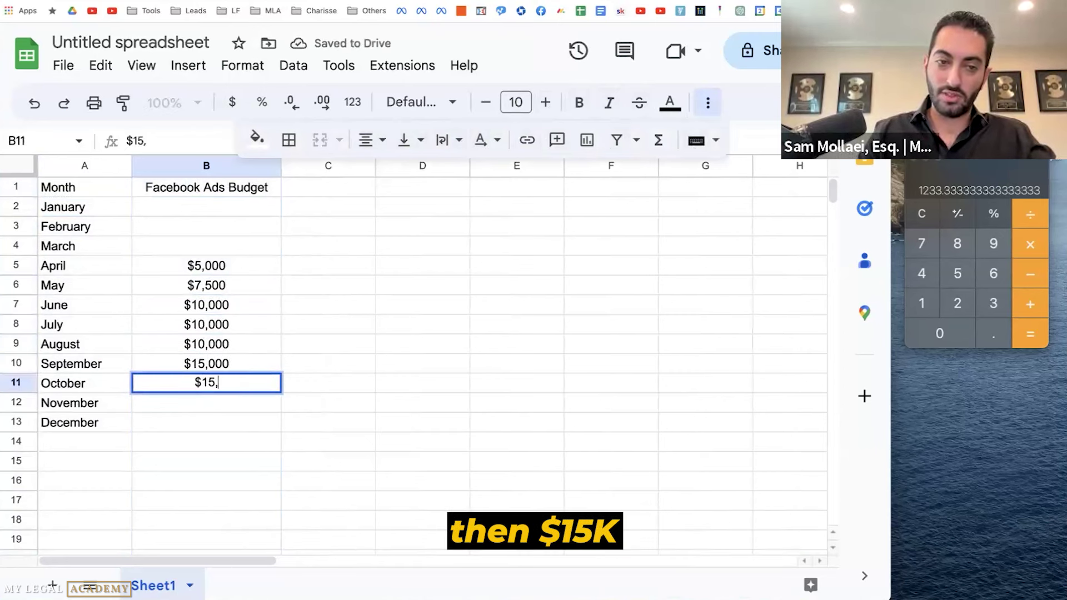
pyautogui.press('Return')
pyautogui.press('Up')
pyautogui.hotkey('ctrl', 'c')
pyautogui.press('Down')
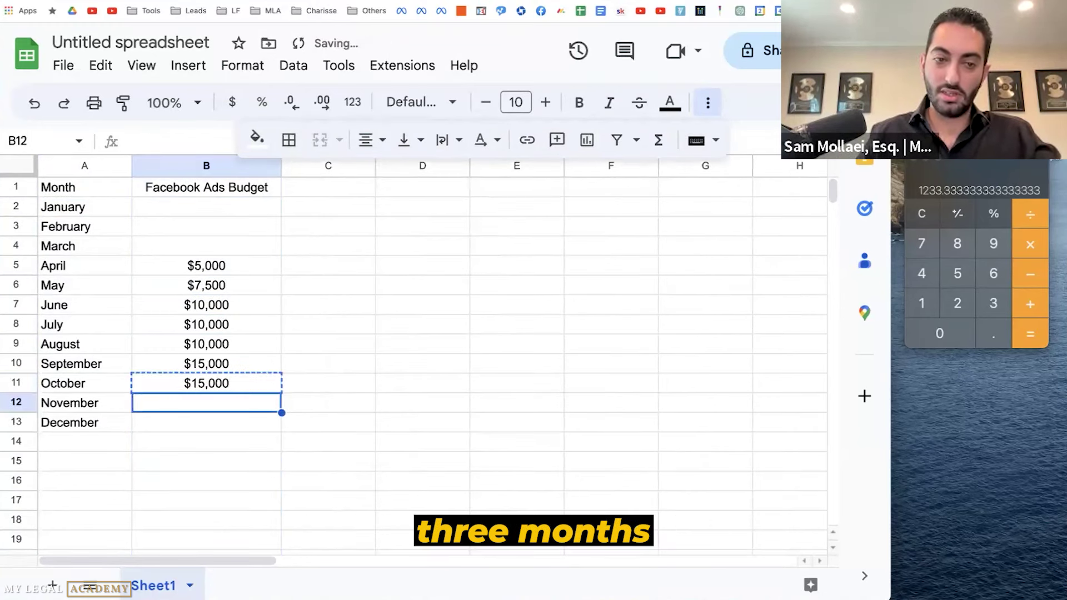
pyautogui.hotkey('ctrl', 'v')
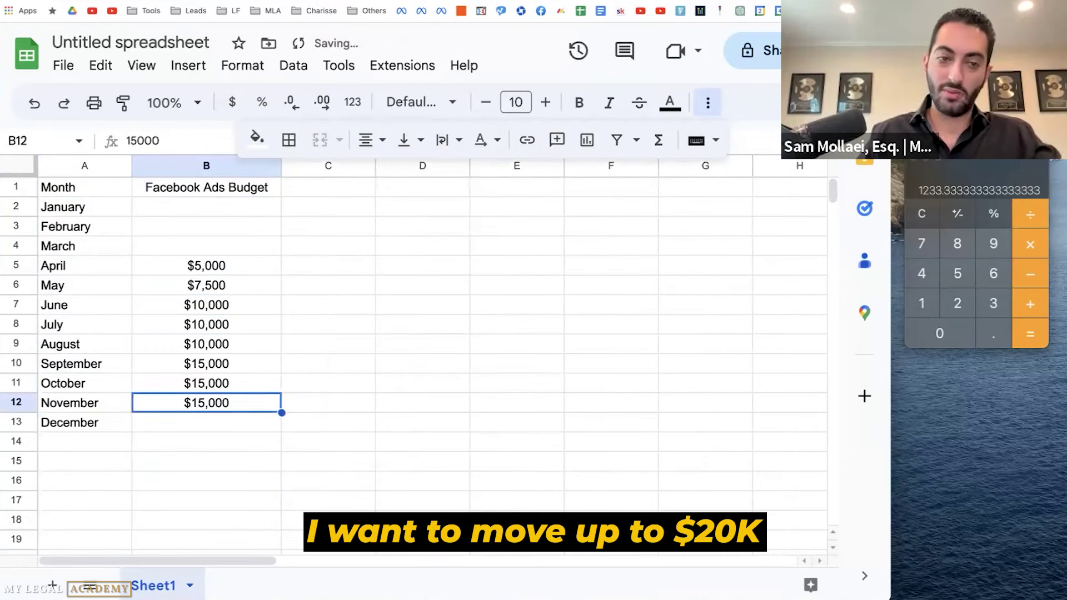
# - Change November's ads budget to $20,000 and copy it to December
pyautogui.doubleClick(134, 140)
pyautogui.write('2000')
pyautogui.press('BackSpace')
pyautogui.write('$20')
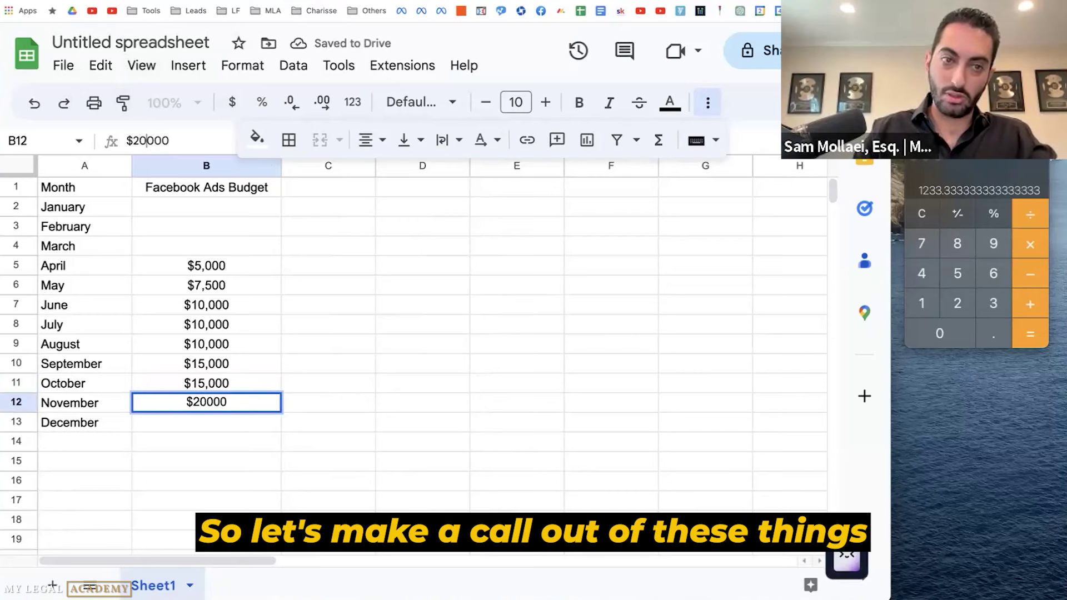
pyautogui.press('Return')
pyautogui.press('Up')
pyautogui.hotkey('ctrl', 'c')
pyautogui.press('Down')
pyautogui.hotkey('ctrl', 'v')
# - Enter the heading Sign Ups in C1
pyautogui.click(343, 189)
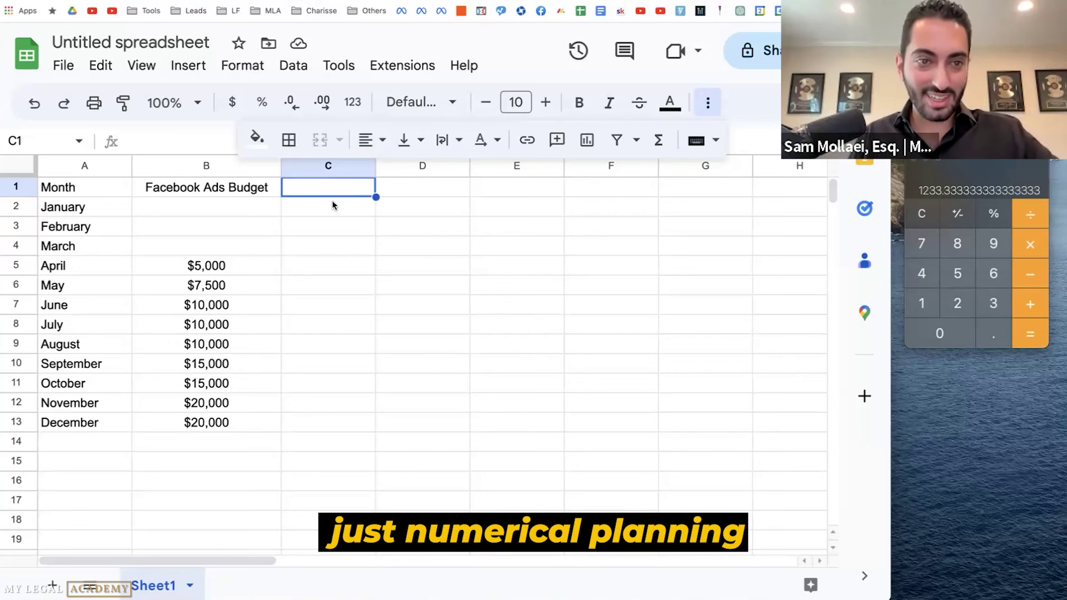
pyautogui.write('C')
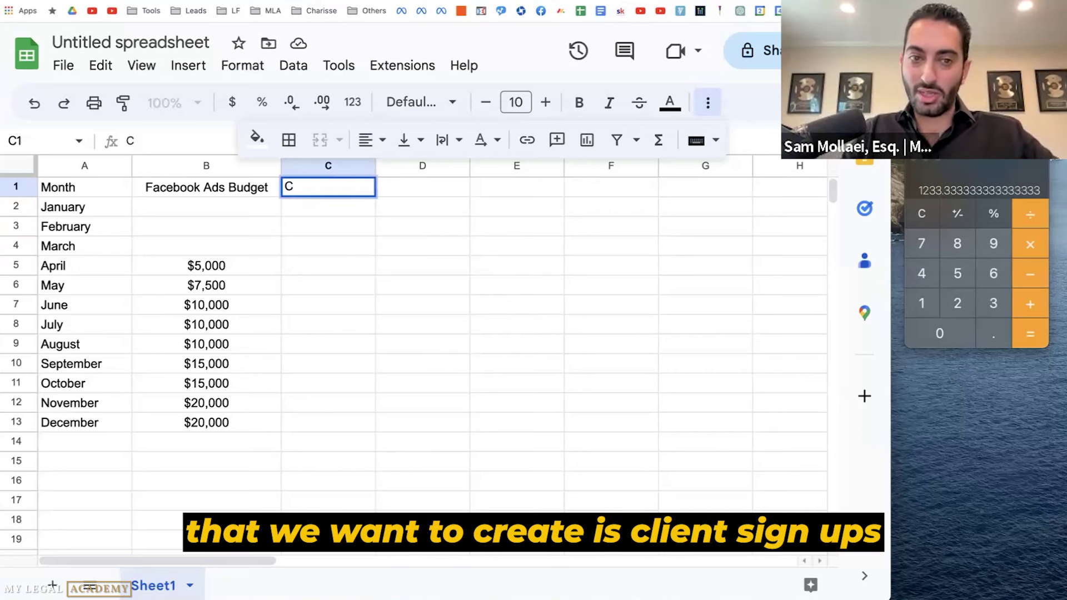
pyautogui.write('lient Signs')
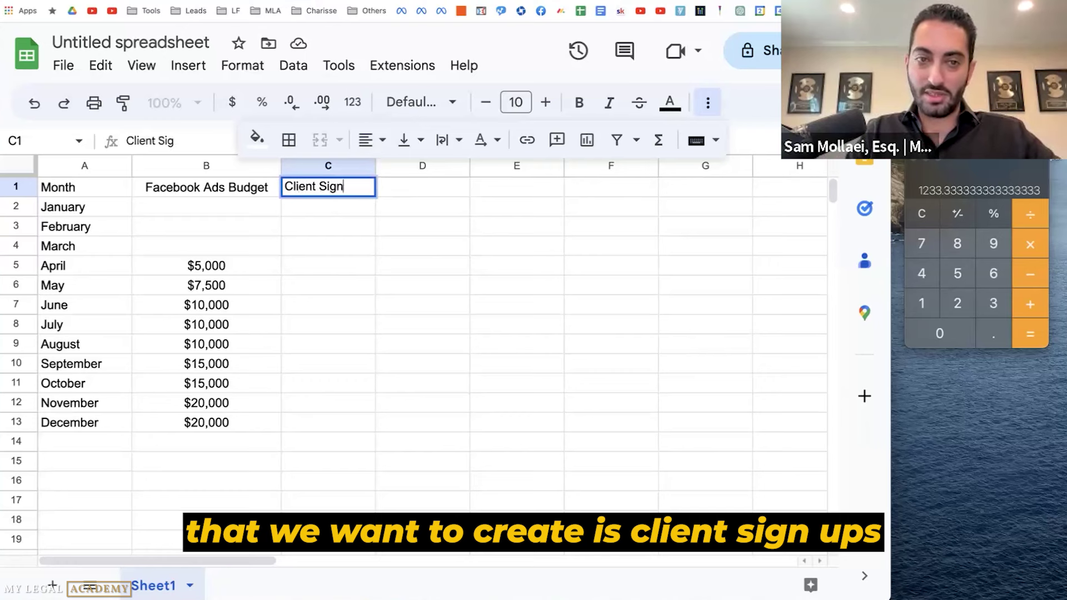
pyautogui.press('BackSpace')
pyautogui.press('BackSpace')
pyautogui.press('BackSpace')
pyautogui.press('BackSpace')
pyautogui.press('BackSpace')
pyautogui.press('BackSpace')
pyautogui.press('BackSpace')
pyautogui.press('BackSpace')
pyautogui.press('BackSpace')
pyautogui.press('BackSpace')
pyautogui.press('BackSpace')
pyautogui.press('BackSpace')
pyautogui.write('Sign Ups')
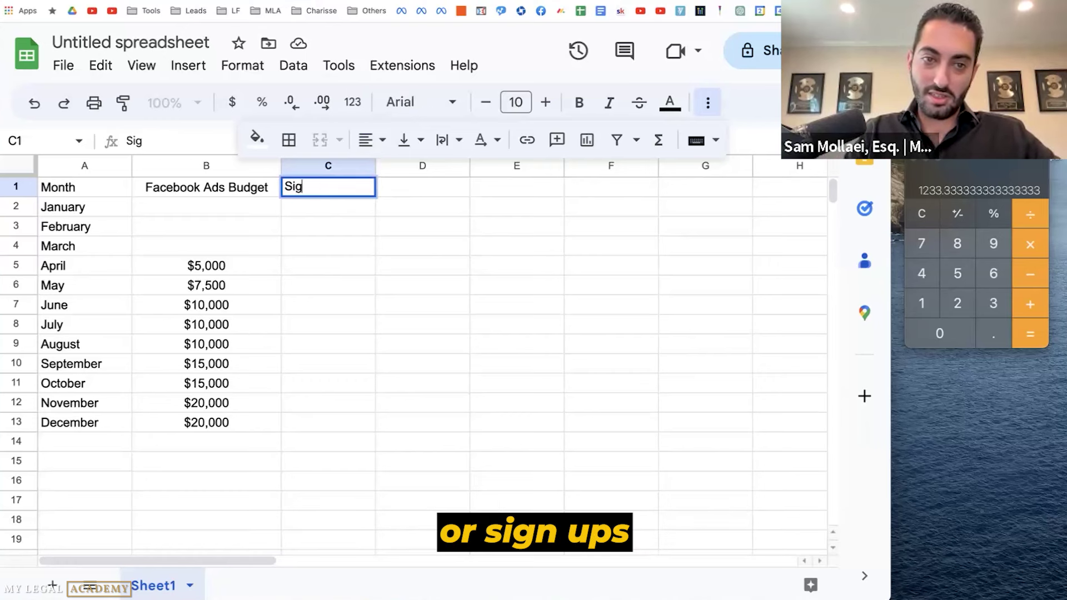
pyautogui.press('Return')
# - Enter 10 as the number of sign-ups for April
pyautogui.press('Down')
pyautogui.press('Down')
pyautogui.press('Down')
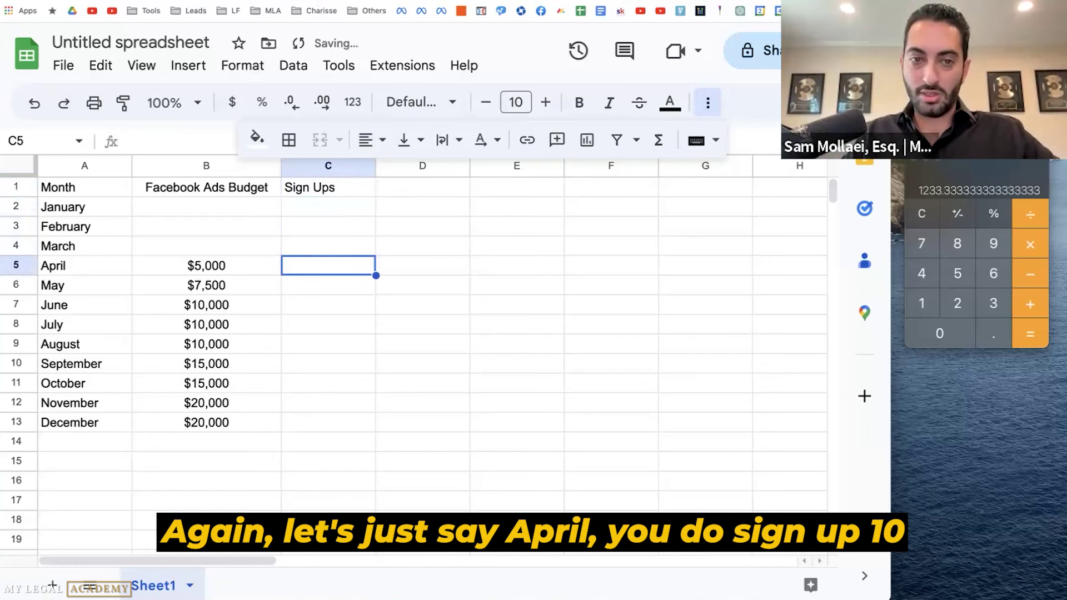
pyautogui.write('10')
pyautogui.press('Return')
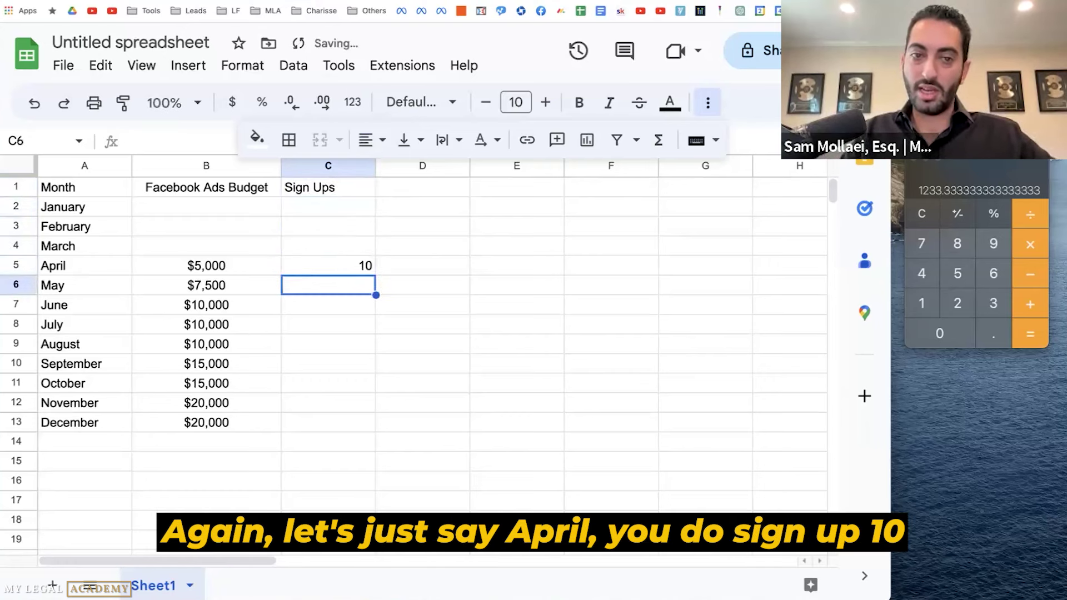
# - Center-align the whole Sign Ups column
pyautogui.click(337, 165)
pyautogui.click(369, 141)
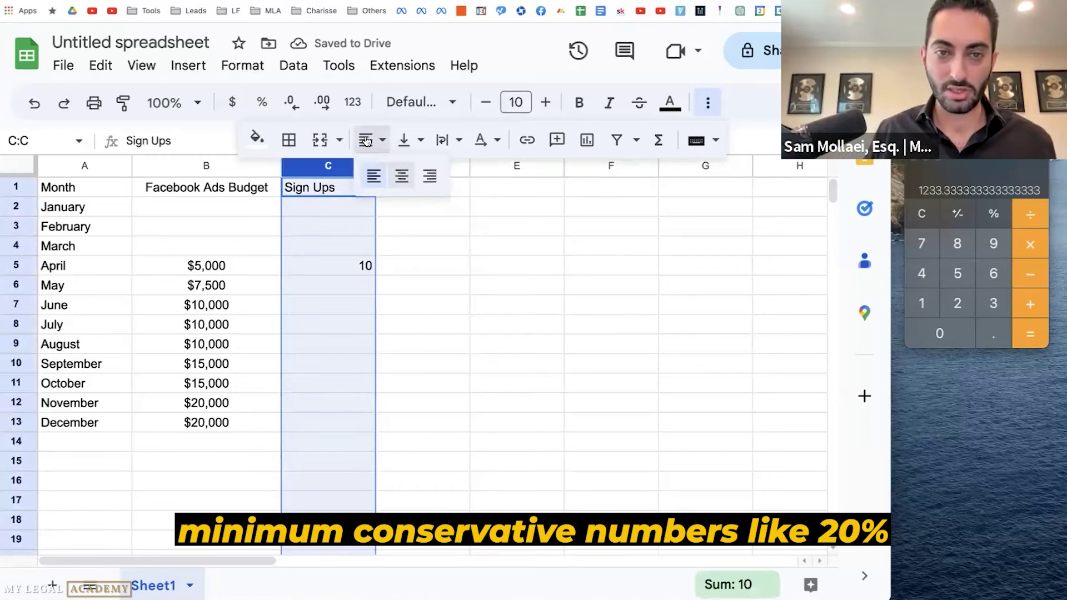
pyautogui.click(396, 175)
# - Enter the sign-ups for May through August as 12, 15, 18 and 24
pyautogui.click(317, 292)
pyautogui.write('12')
pyautogui.press('Return')
pyautogui.write('15')
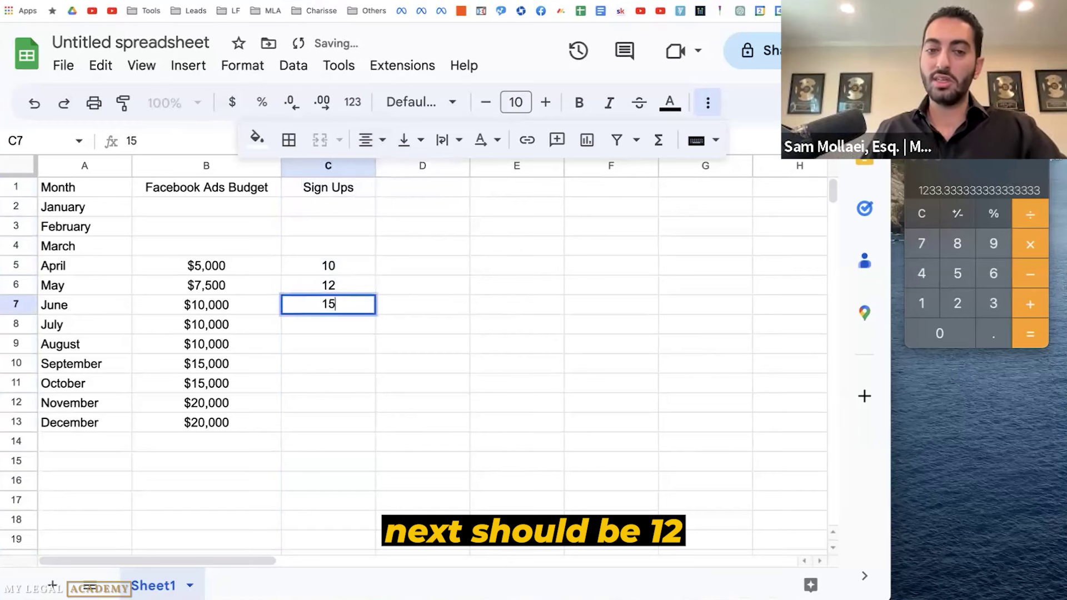
pyautogui.press('Return')
pyautogui.write('18')
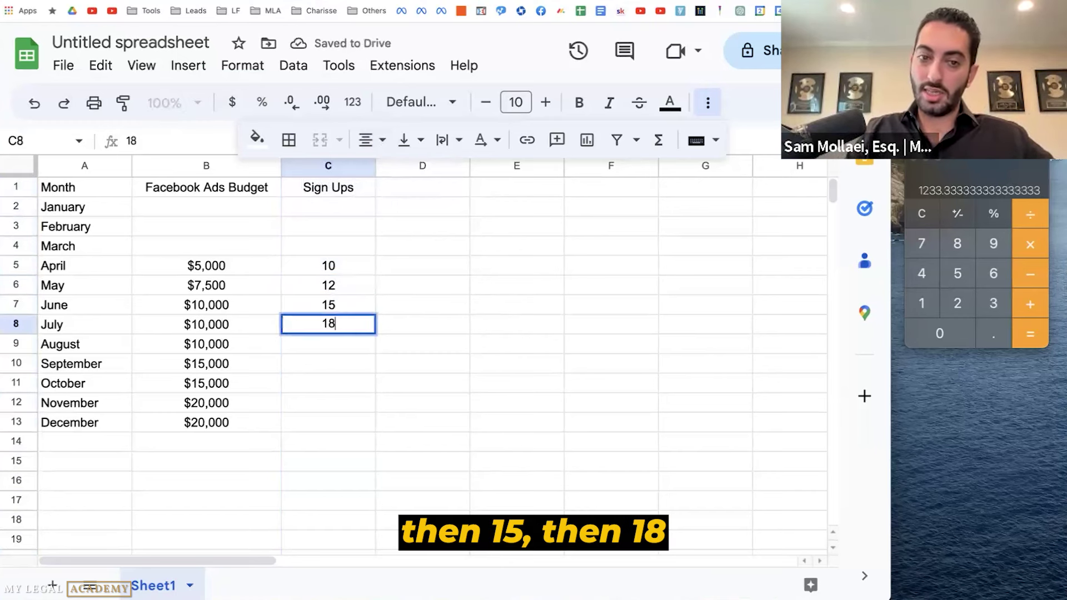
pyautogui.press('Return')
pyautogui.write('24')
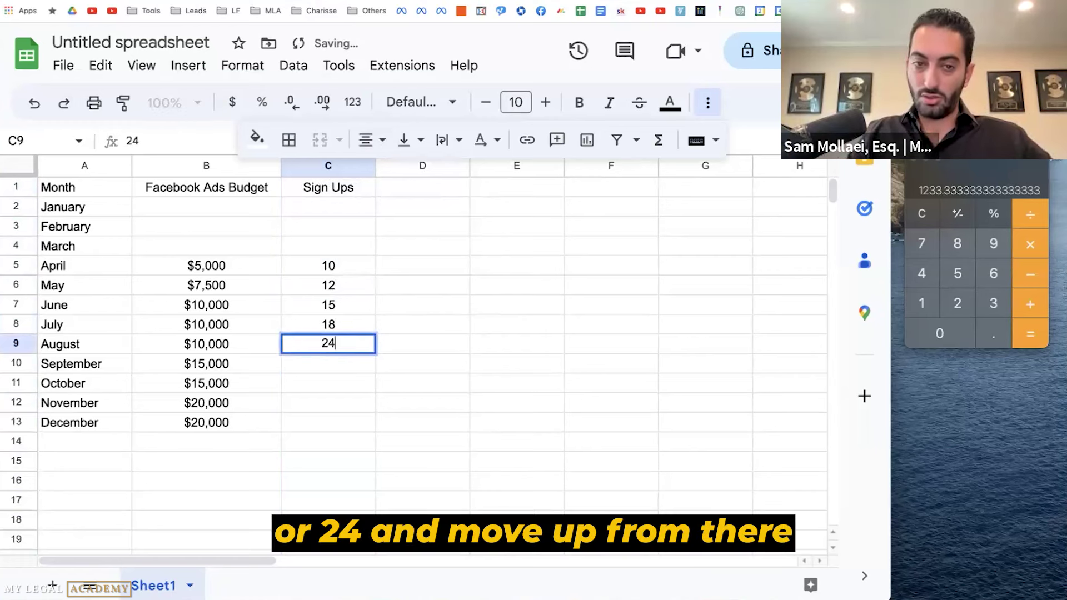
pyautogui.press('Return')
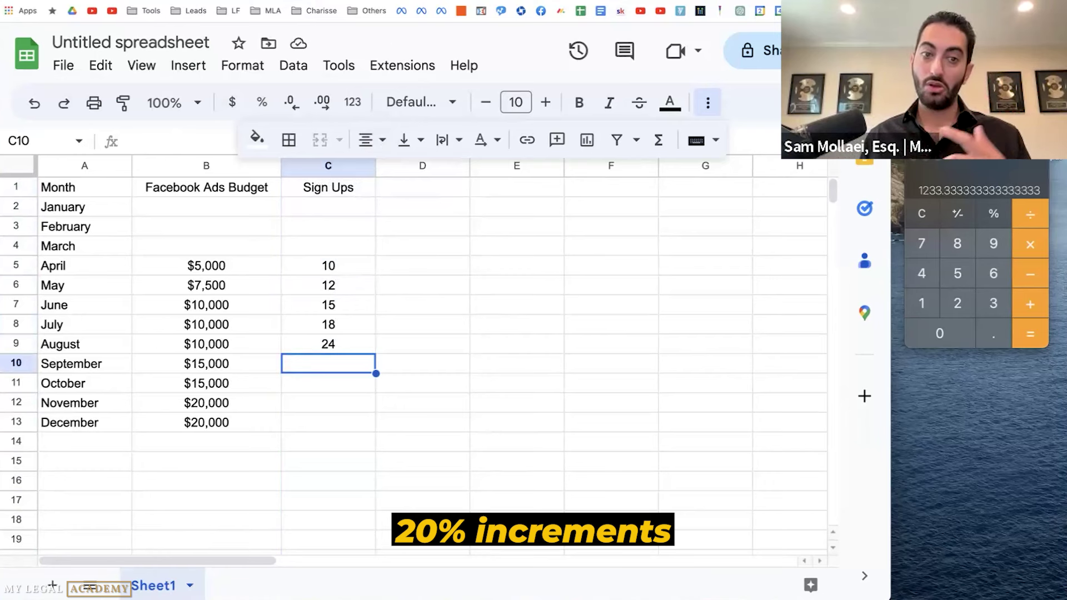
# - Insert a column to the right of Sign Ups and give it the heading CPA
pyautogui.click(331, 168)
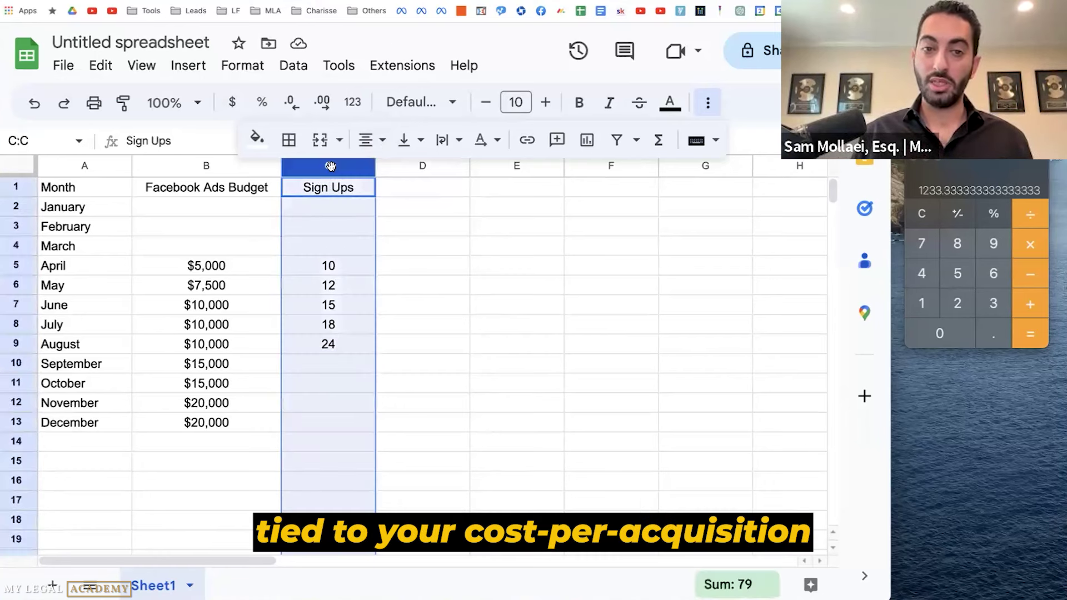
pyautogui.rightClick(332, 169)
pyautogui.click(410, 283)
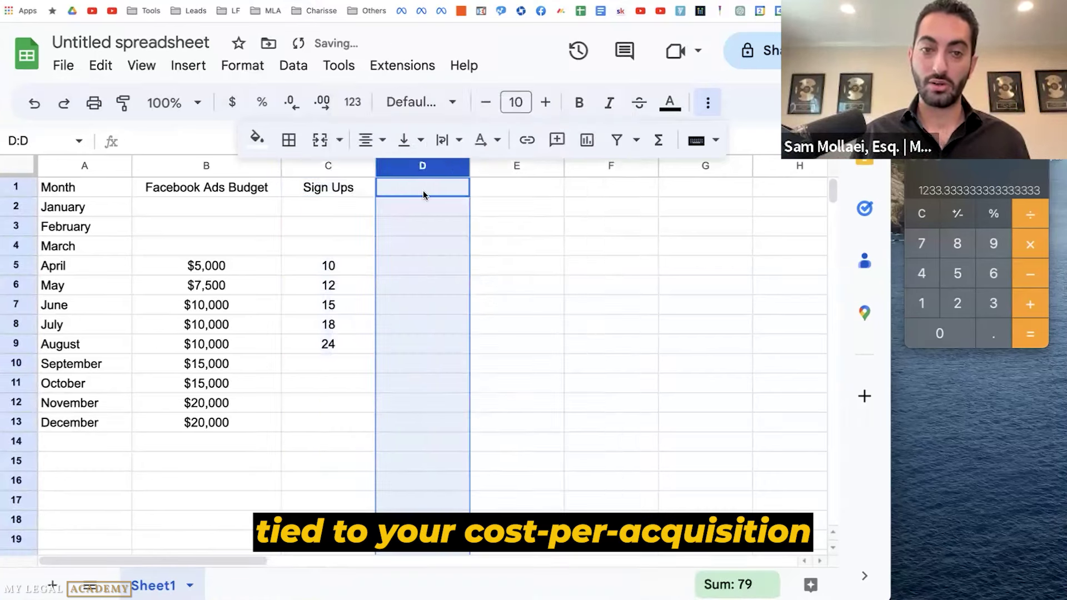
pyautogui.click(416, 188)
pyautogui.write('CPA')
pyautogui.press('Return')
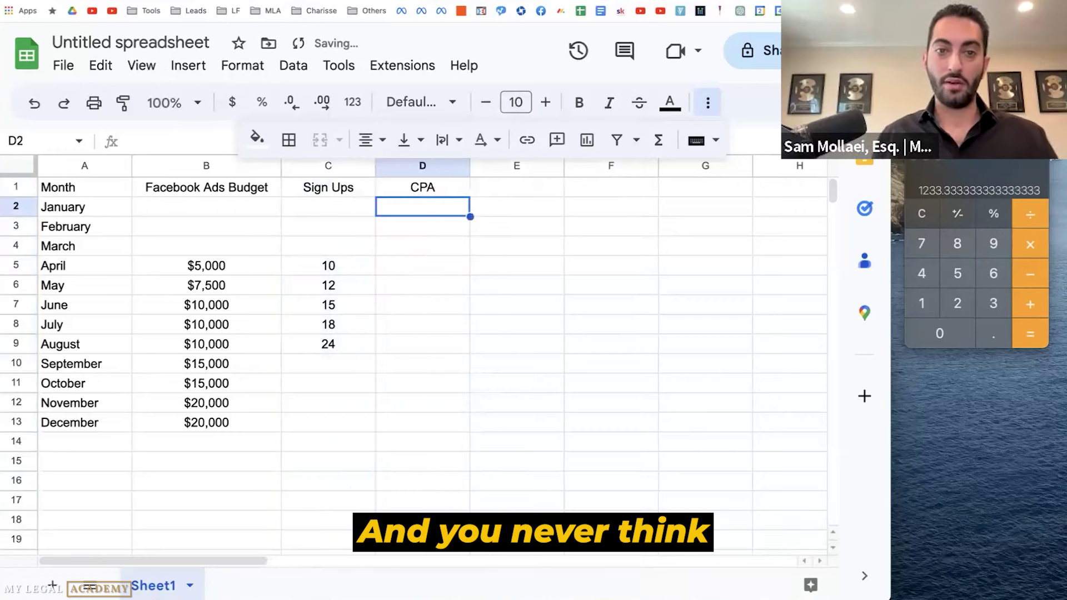
# - Enter $500 as the CPA for April
pyautogui.click(422, 166)
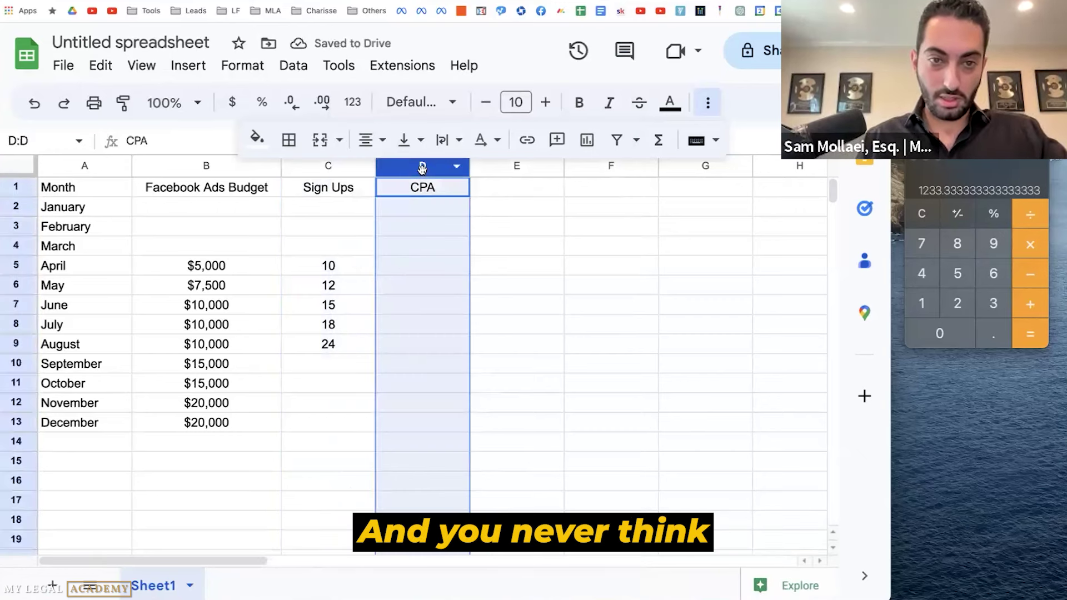
pyautogui.click(419, 268)
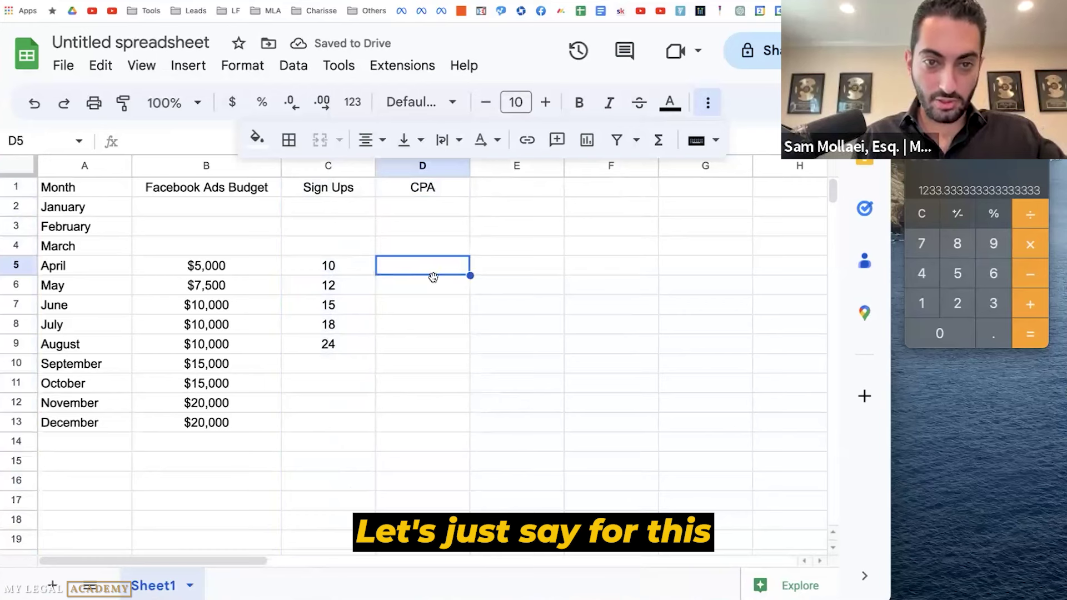
pyautogui.write('$500')
pyautogui.press('Return')
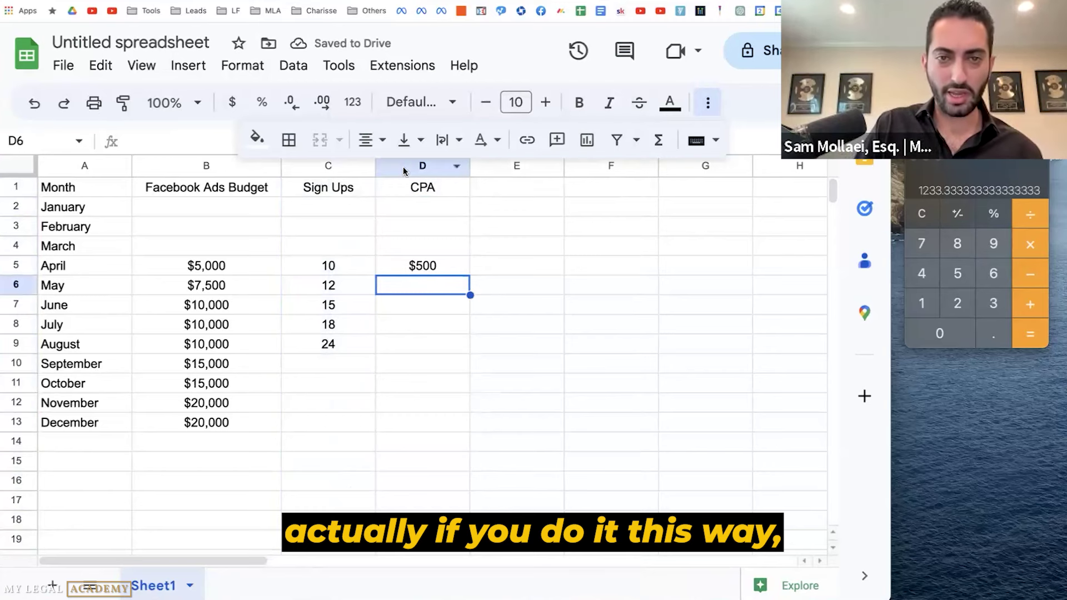
# - Move the CPA column between the Facebook Ads Budget and Sign Ups columns
pyautogui.moveTo(404, 171); pyautogui.dragTo(353, 165)
pyautogui.click(393, 199)
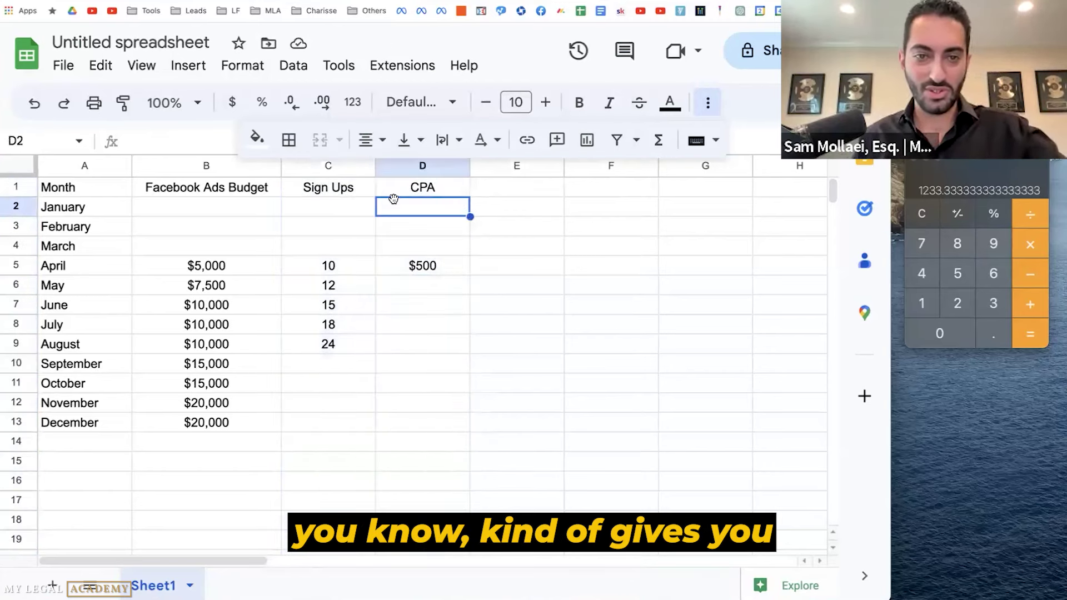
pyautogui.click(414, 167)
pyautogui.moveTo(414, 166); pyautogui.dragTo(350, 181)
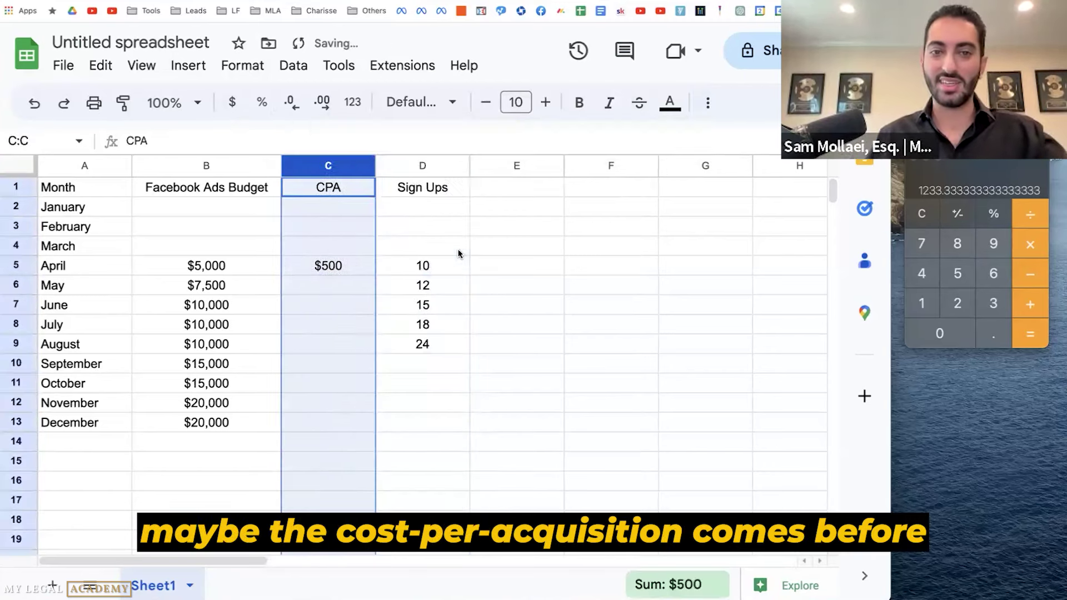
# - Review the Facebook Ads Budget, CPA and Sign Ups entries from April onward, focusing on April's row
pyautogui.click(342, 284)
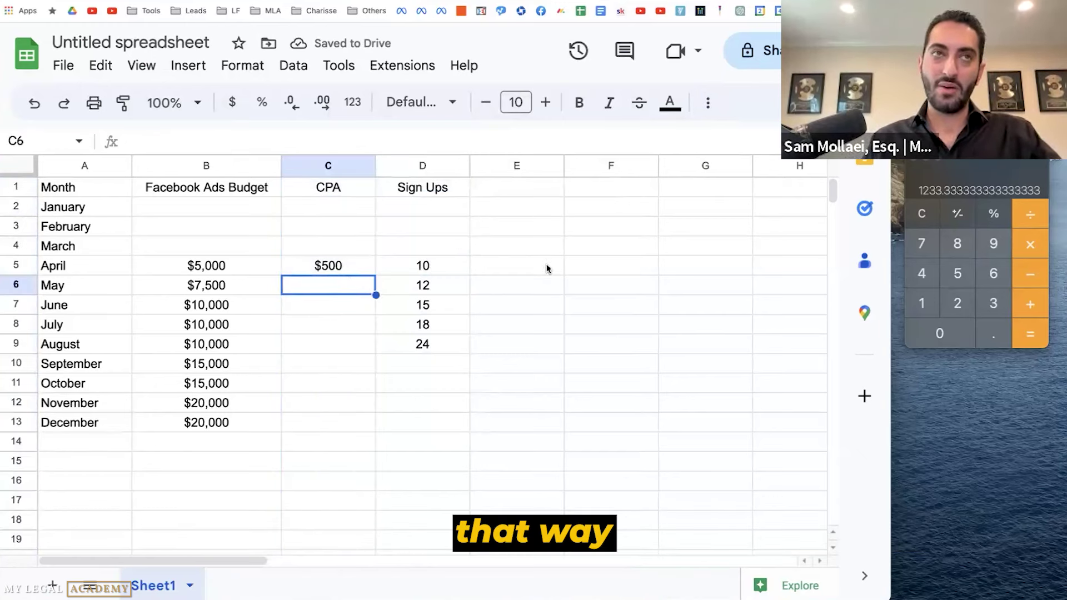
pyautogui.moveTo(202, 262); pyautogui.dragTo(252, 422)
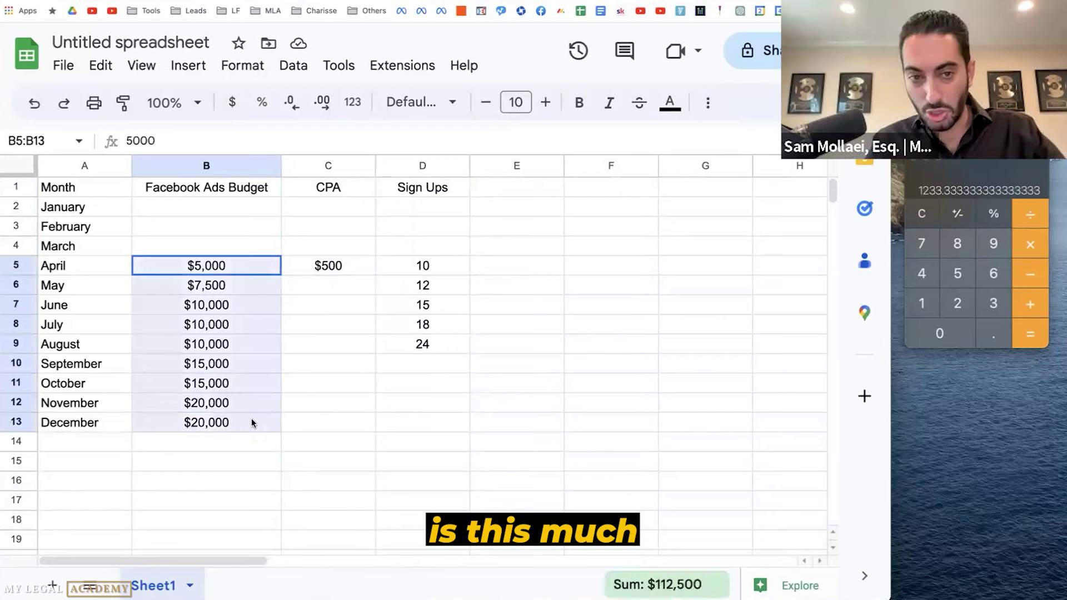
pyautogui.moveTo(348, 265); pyautogui.dragTo(341, 403)
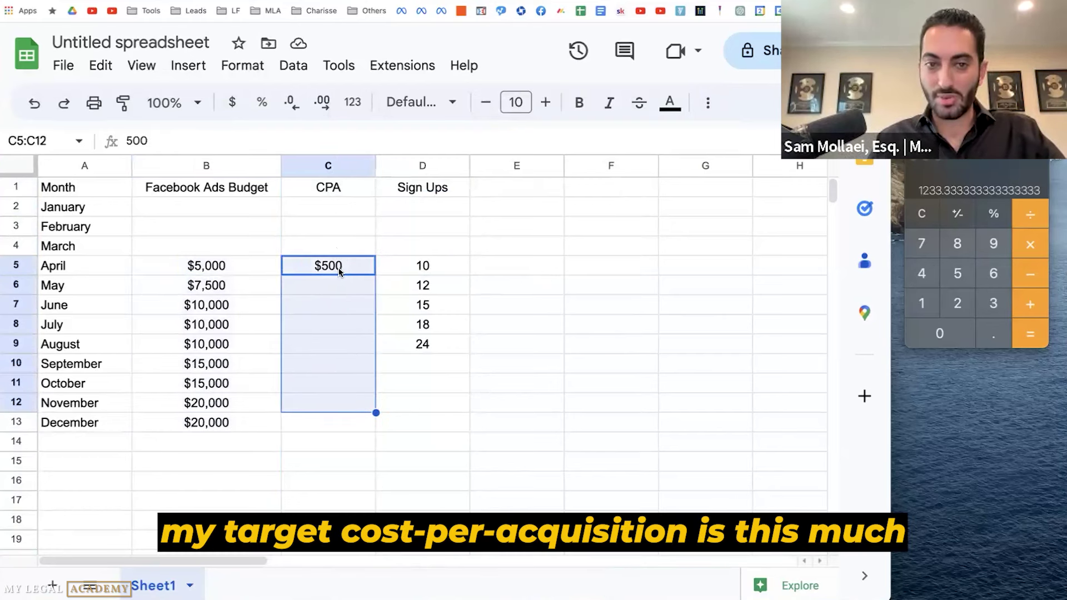
pyautogui.moveTo(404, 268); pyautogui.dragTo(440, 408)
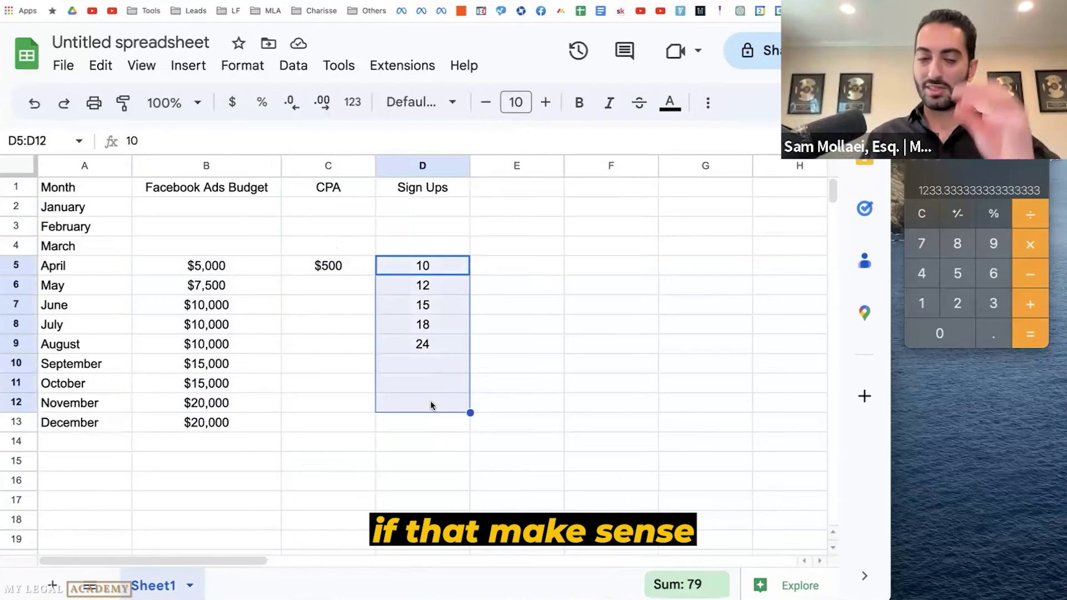
pyautogui.click(240, 267)
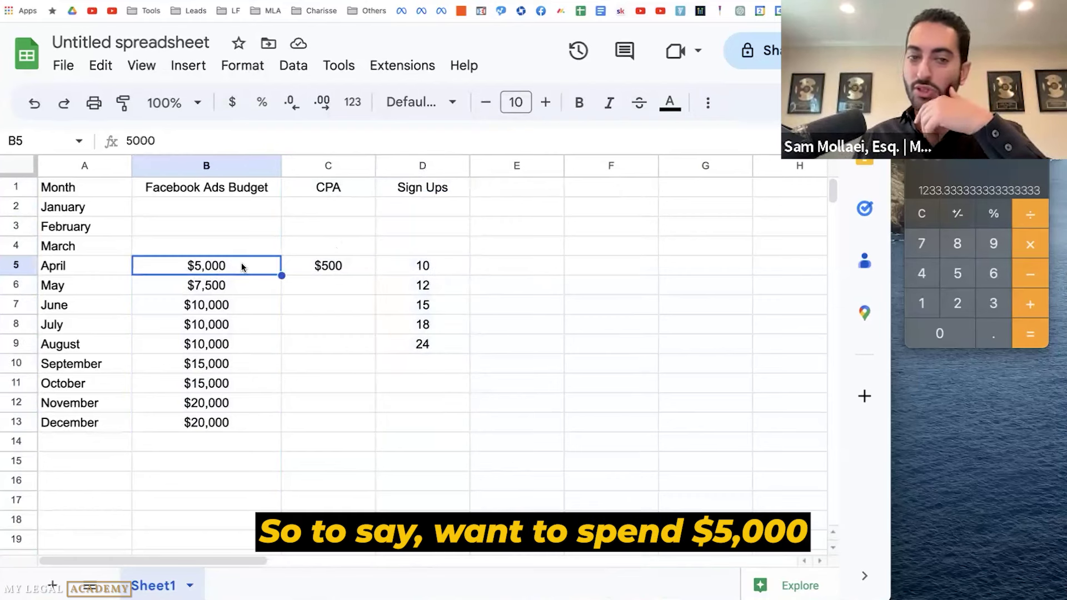
pyautogui.click(327, 272)
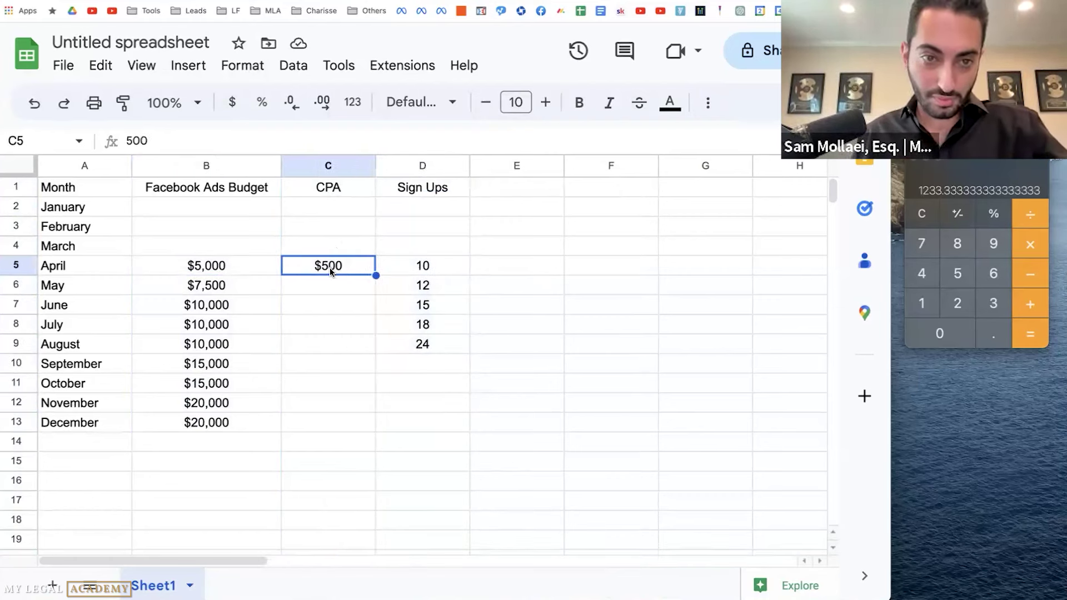
pyautogui.click(396, 272)
# - Switch to Calculator and work out May's cost per acquisition by dividing its 7500 budget by 12 sign-ups
pyautogui.click(341, 286)
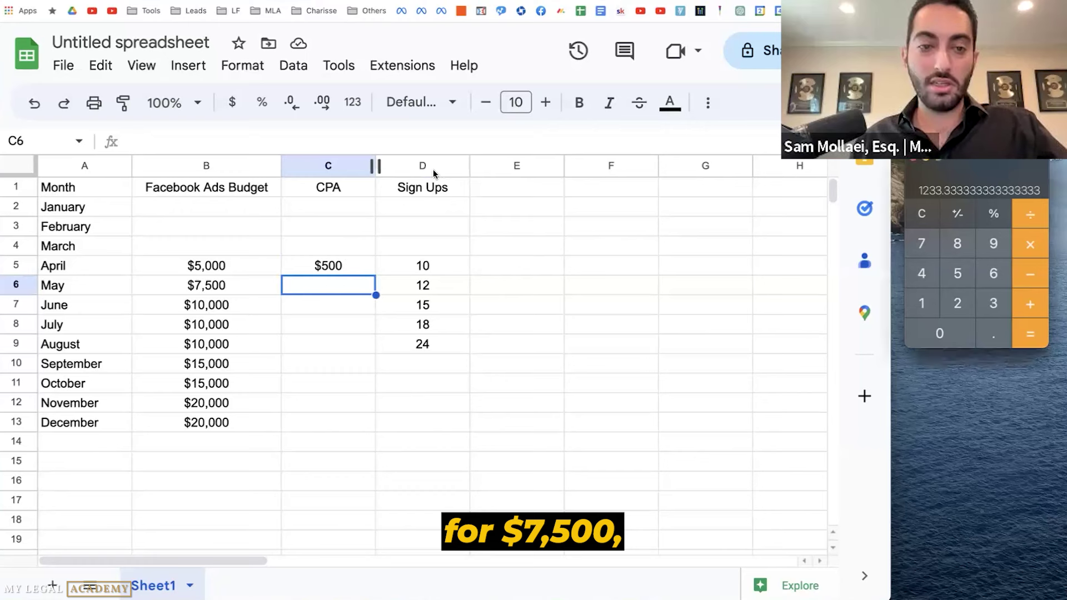
pyautogui.moveTo(1000, 167); pyautogui.dragTo(729, 295)
pyautogui.click(659, 362)
pyautogui.click(687, 393)
pyautogui.doubleClick(669, 453)
pyautogui.click(755, 331)
pyautogui.write('12')
pyautogui.press('Return')
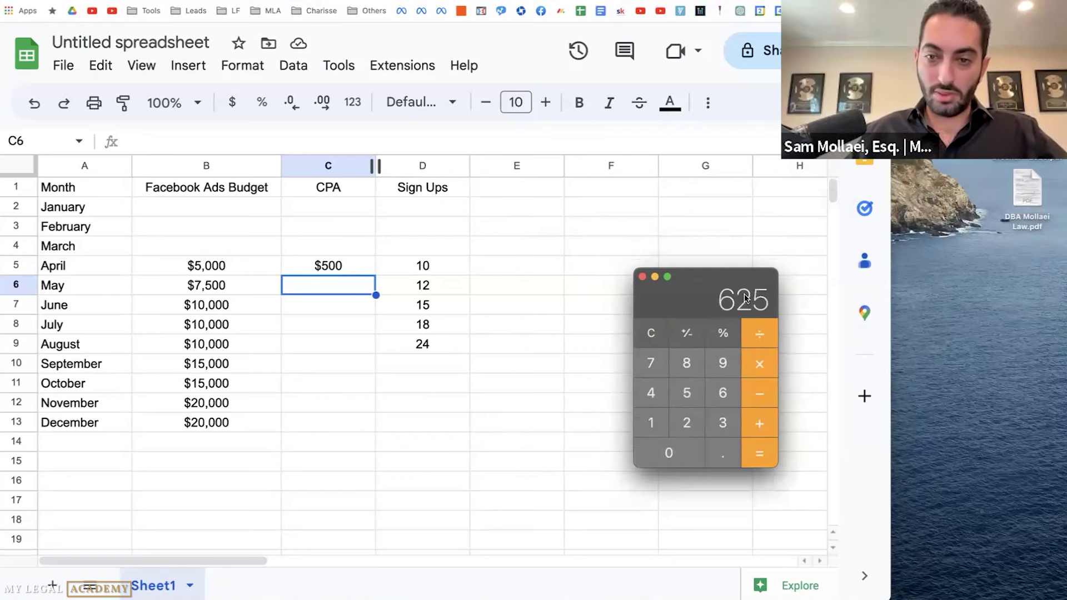
# - Move Calculator clear of the sheet and enter $625 as the CPA for May
pyautogui.moveTo(744, 298); pyautogui.dragTo(1015, 273)
pyautogui.click(352, 295)
pyautogui.write('$625')
pyautogui.press('Return')
pyautogui.click(444, 284)
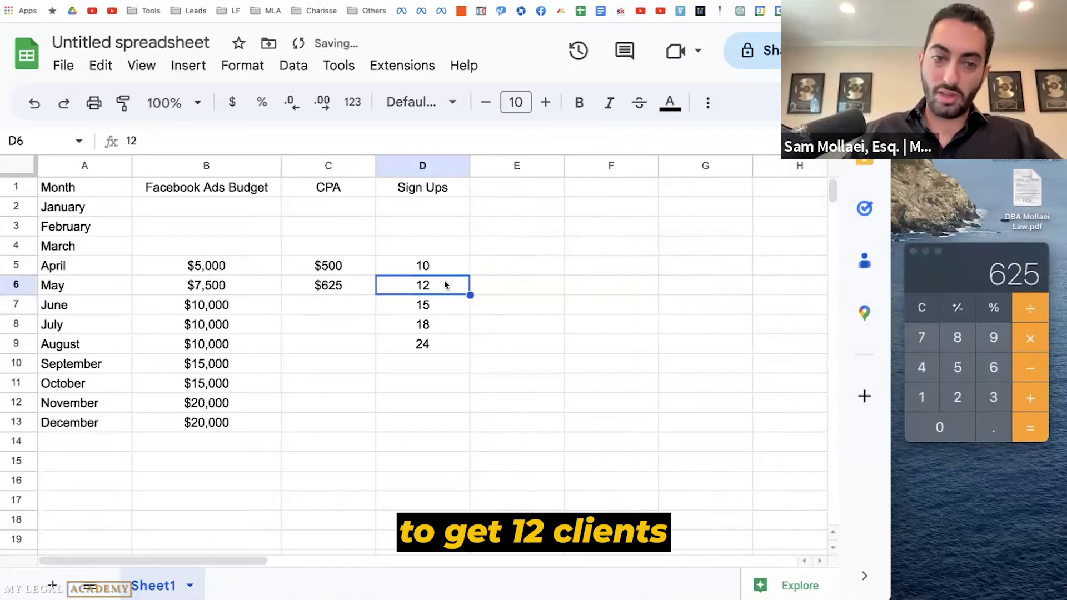
pyautogui.click(264, 287)
# - Divide June's 10000 budget by 15 sign-ups in Calculator and enter $666 as June's CPA in the sheet
pyautogui.click(320, 307)
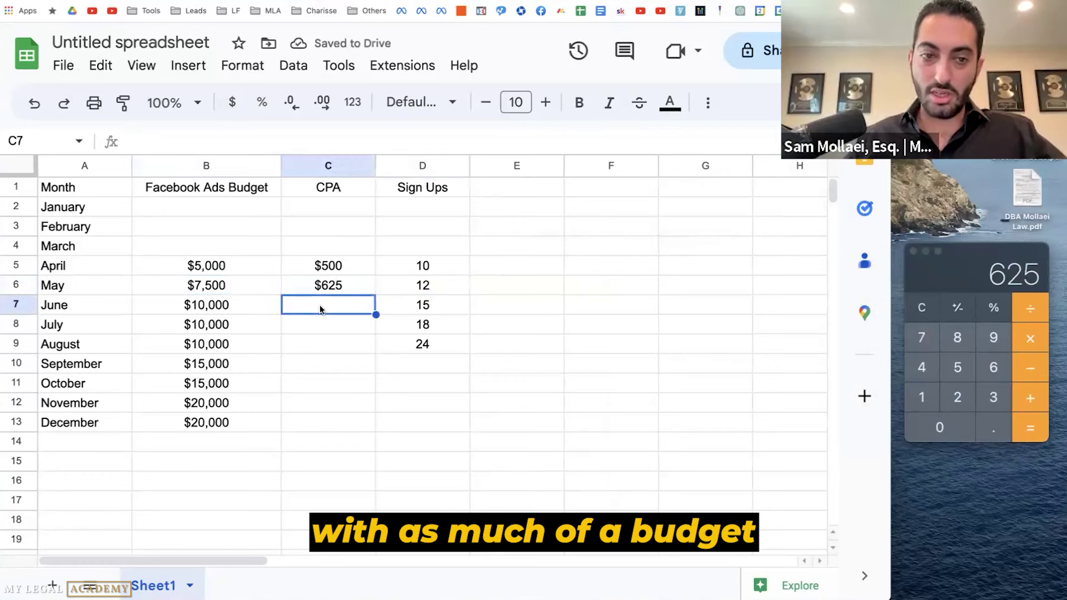
pyautogui.click(913, 394)
pyautogui.write('0000/15')
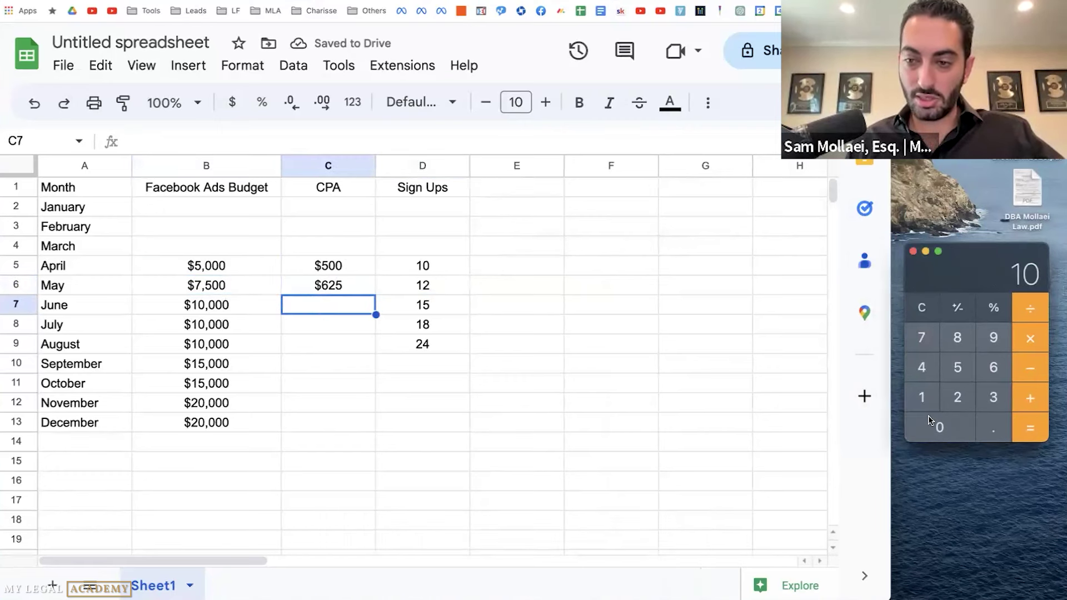
pyautogui.press('Return')
pyautogui.click(348, 305)
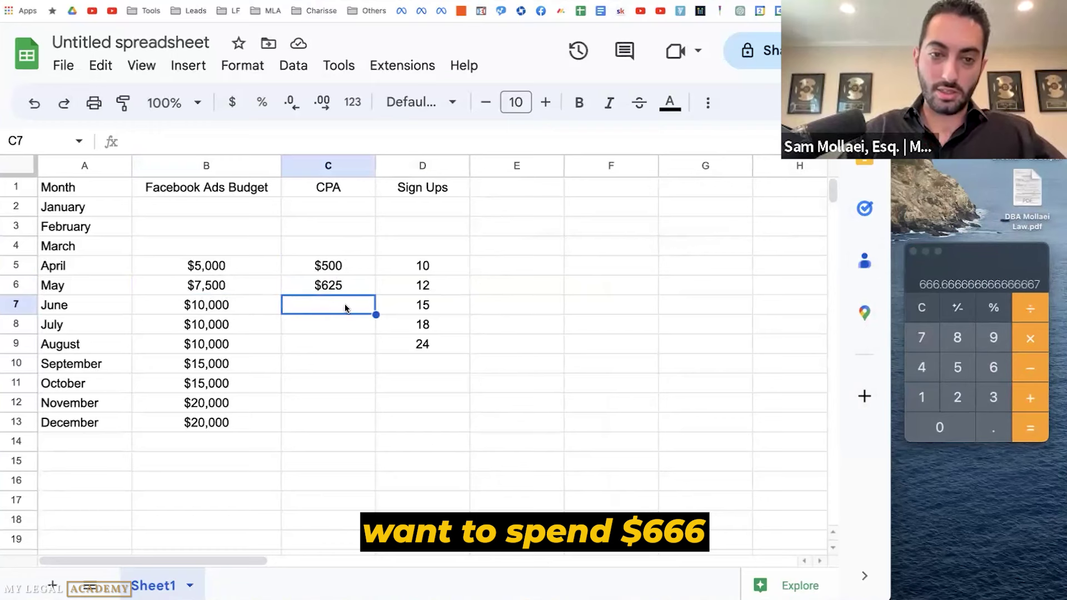
pyautogui.write('$666')
pyautogui.press('Return')
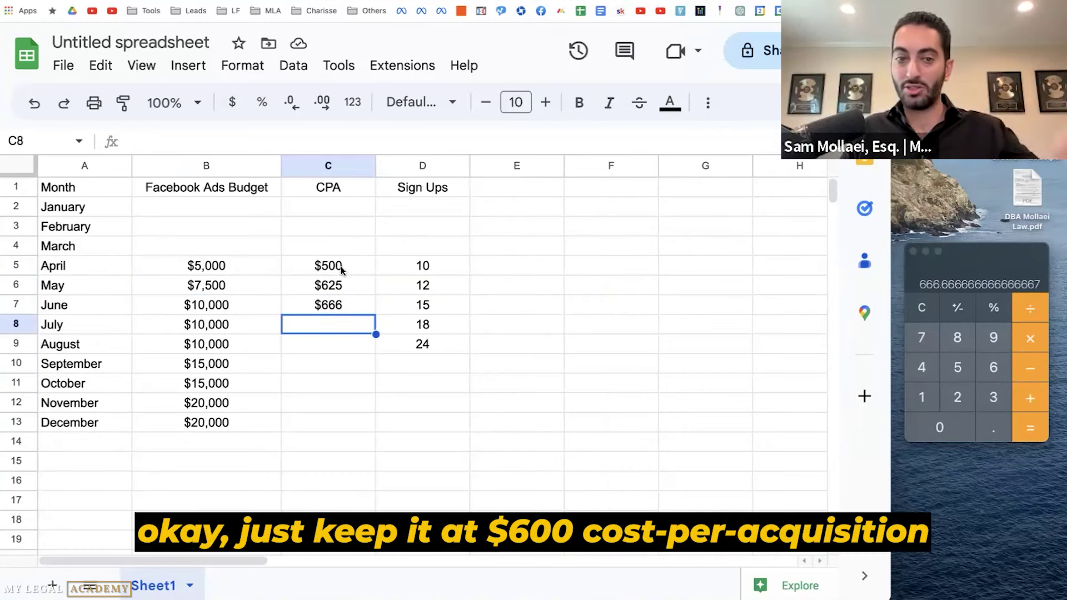
pyautogui.moveTo(334, 265); pyautogui.dragTo(342, 412)
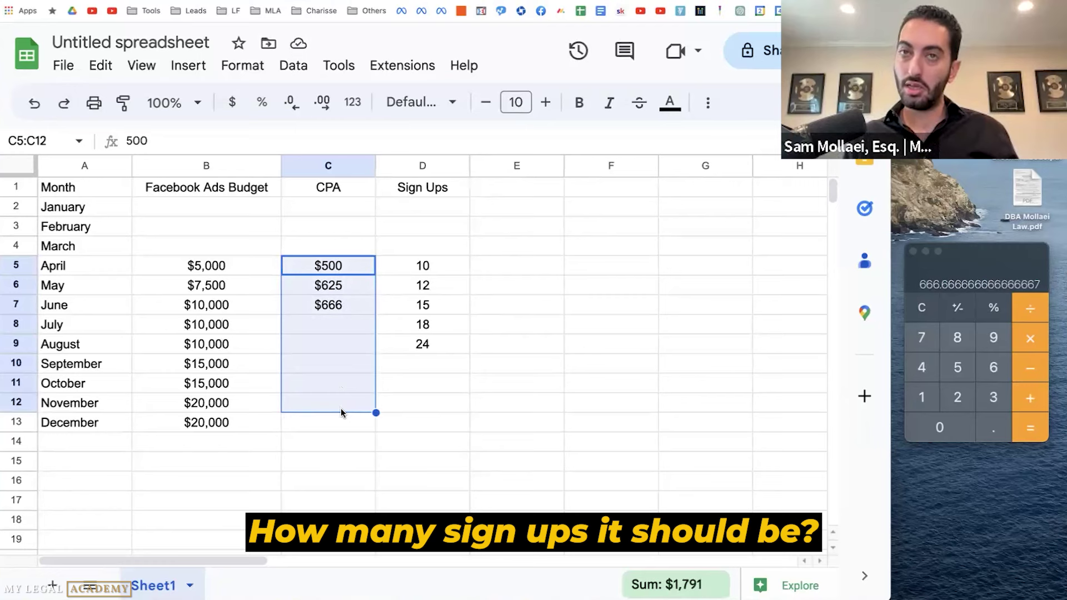
pyautogui.moveTo(414, 270); pyautogui.dragTo(418, 393)
pyautogui.moveTo(245, 274); pyautogui.dragTo(260, 424)
pyautogui.moveTo(312, 273); pyautogui.dragTo(342, 420)
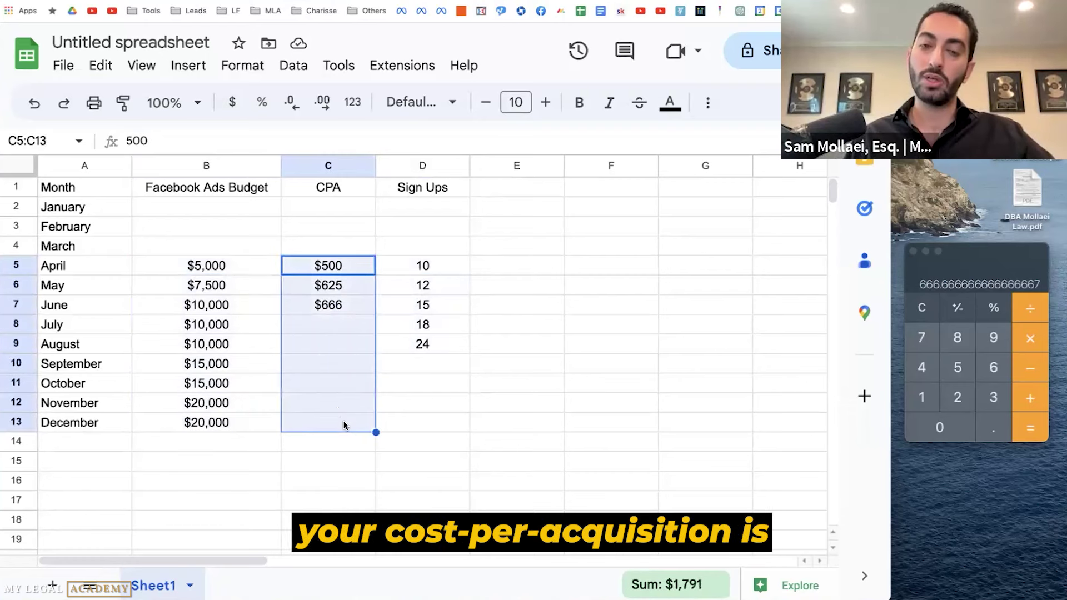
pyautogui.moveTo(418, 272); pyautogui.dragTo(431, 423)
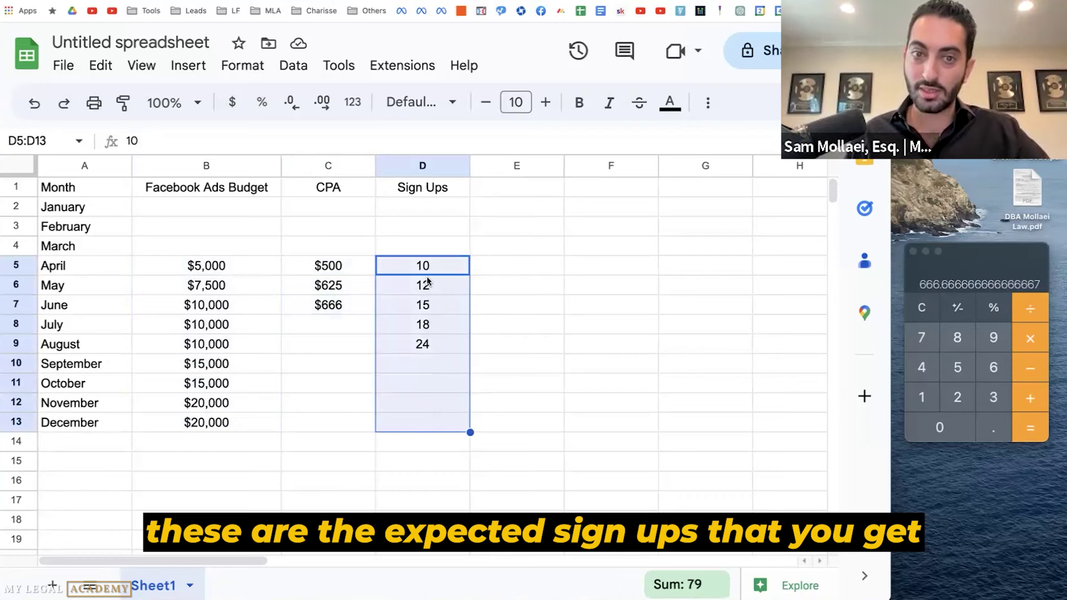
# - Add the heading Actual Sign Ups beside Sign Ups and enter 5 as the April value
pyautogui.click(516, 187)
pyautogui.write('Actual Sign Ups')
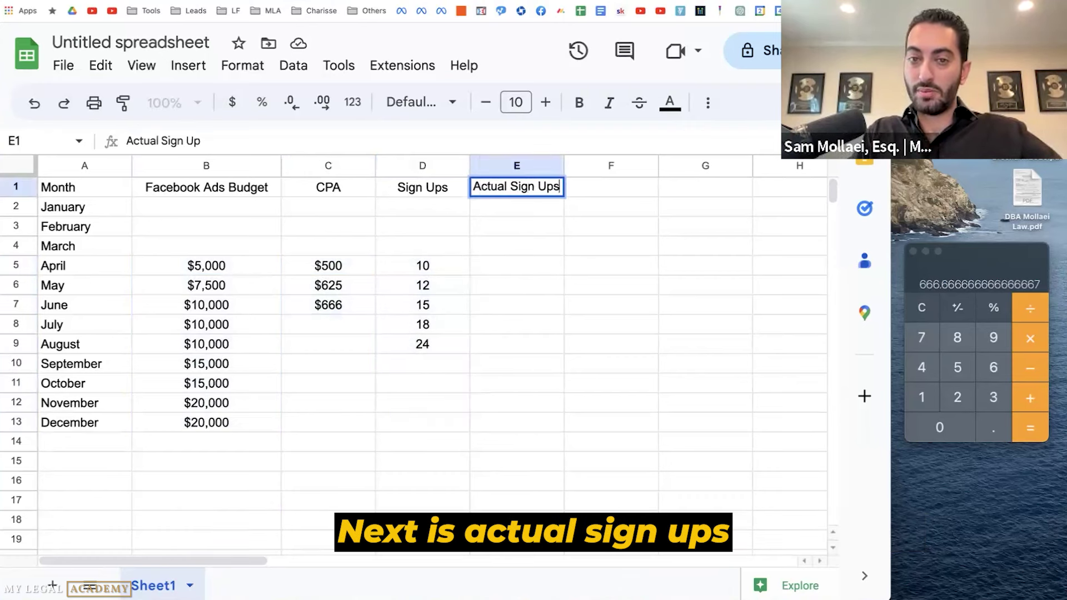
pyautogui.press('Return')
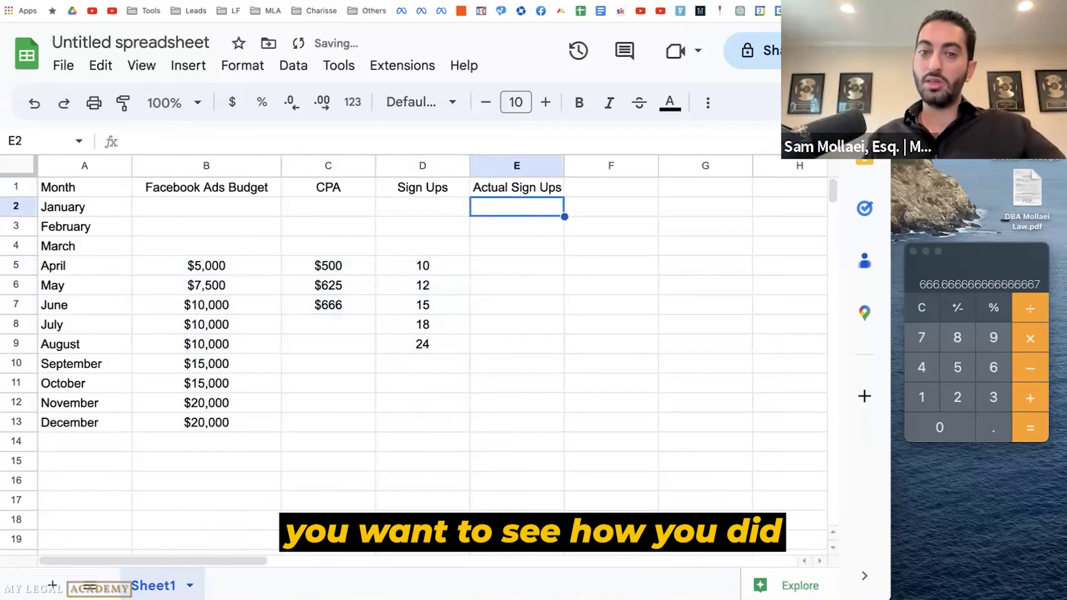
pyautogui.click(517, 245)
pyautogui.click(516, 285)
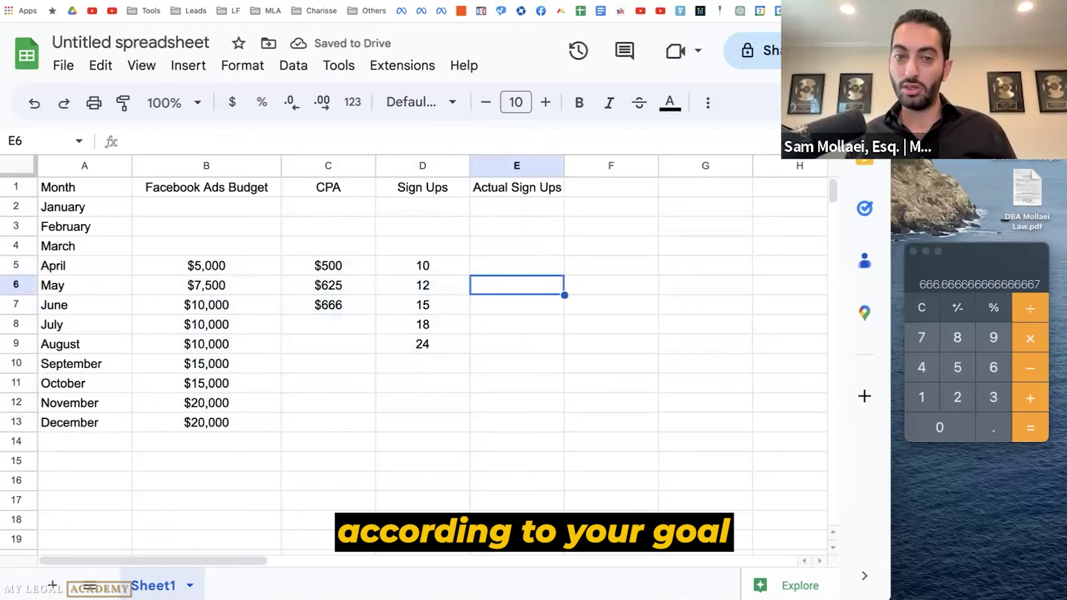
pyautogui.click(516, 265)
pyautogui.write('5')
pyautogui.press('Return')
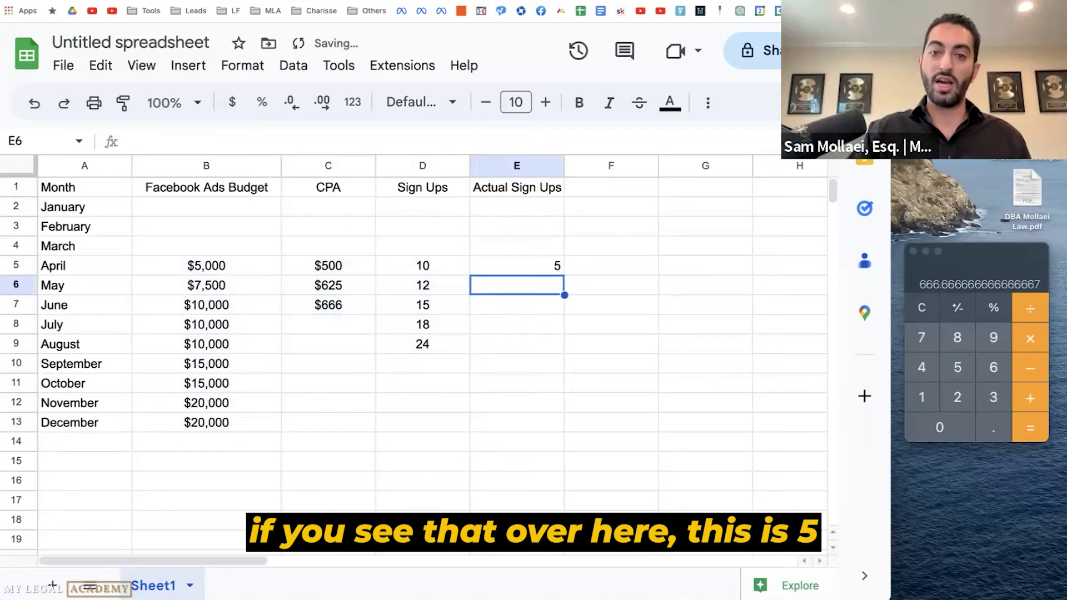
# - Center the contents of the Actual Sign Ups column horizontally
pyautogui.click(517, 166)
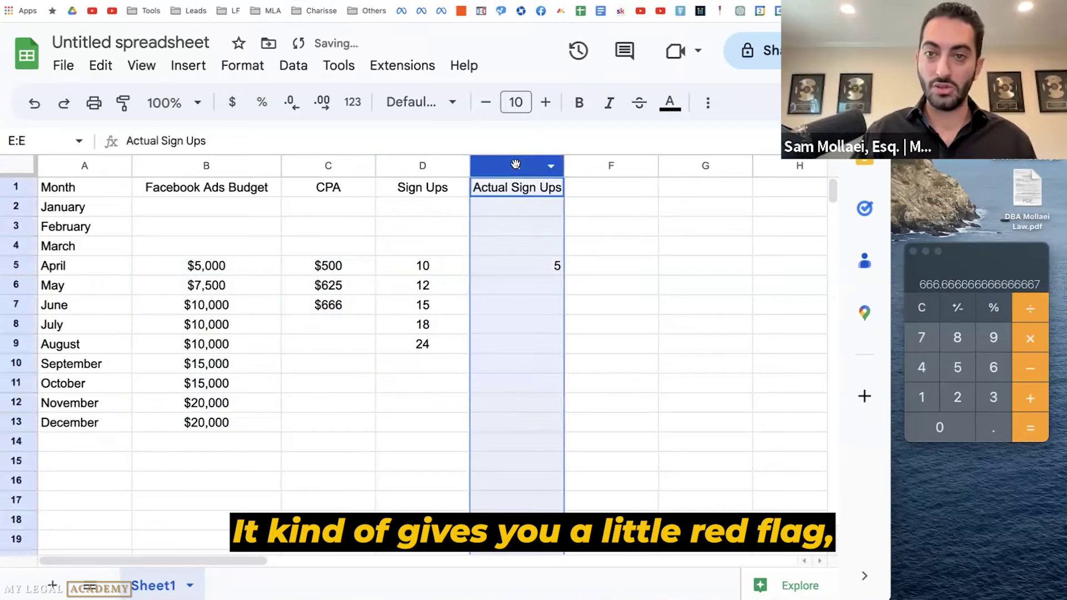
pyautogui.click(706, 104)
pyautogui.click(366, 140)
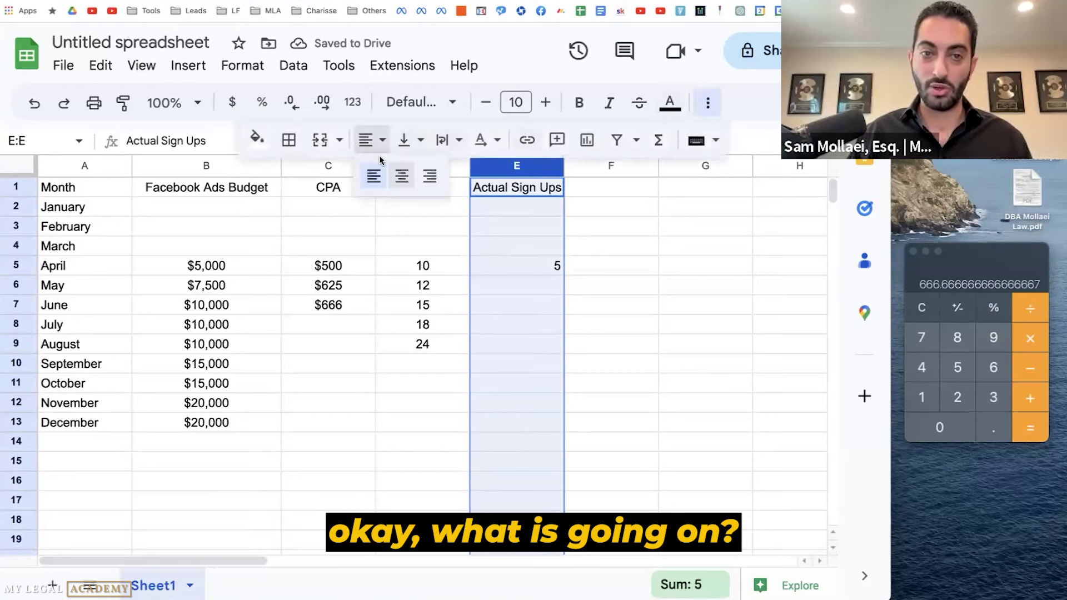
pyautogui.click(399, 174)
pyautogui.click(518, 261)
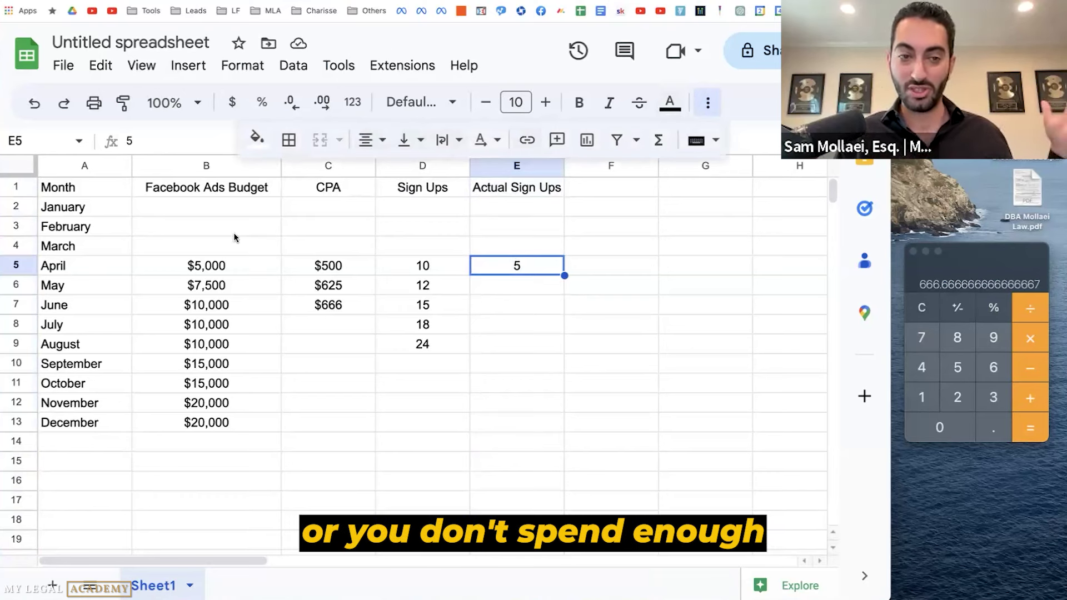
pyautogui.click(223, 265)
pyautogui.click(525, 267)
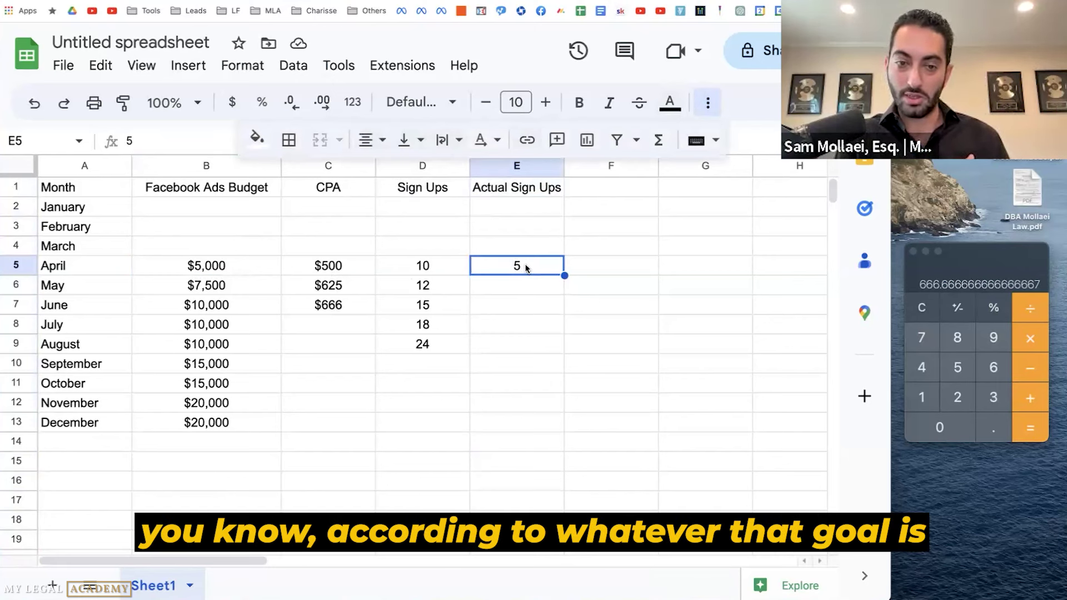
# - Give column F the heading "# Settlements Collected" and widen the column slightly
pyautogui.click(611, 187)
pyautogui.write('Settlements Collecte')
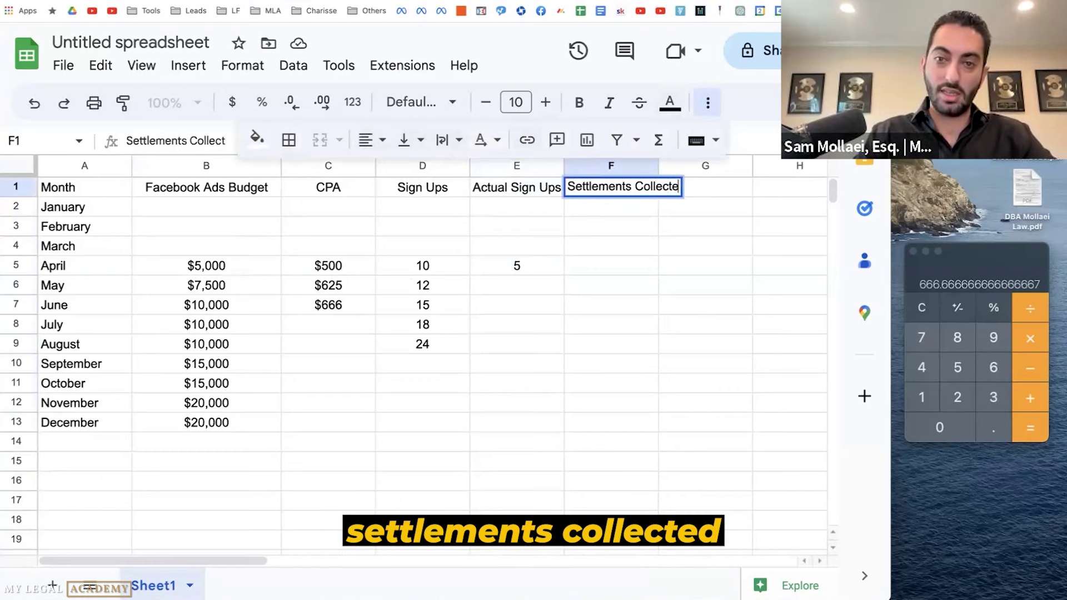
pyautogui.write('d')
pyautogui.press('Return')
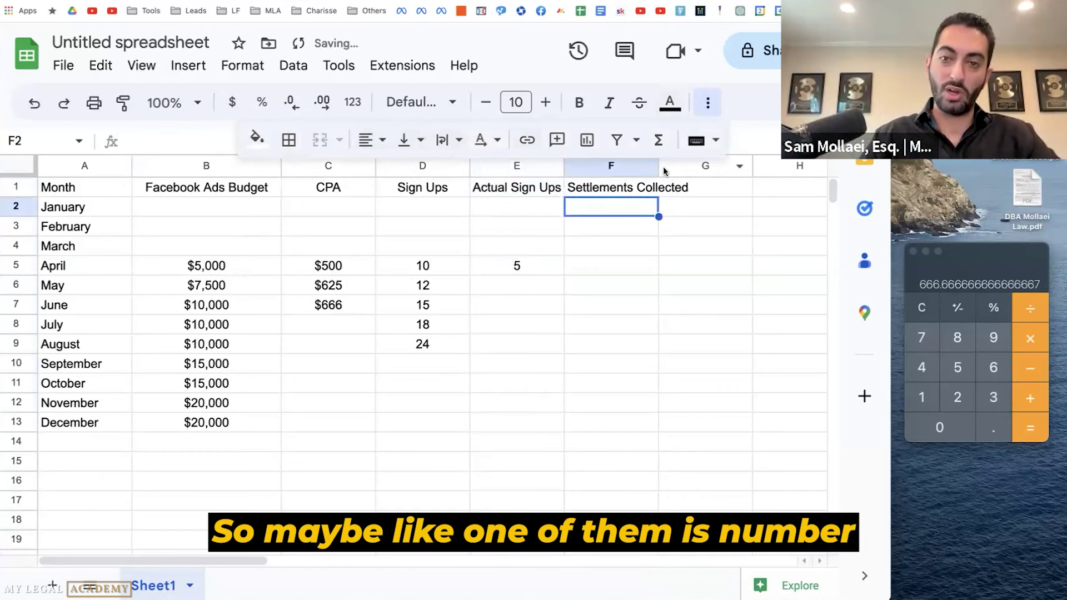
pyautogui.moveTo(659, 166); pyautogui.dragTo(676, 166)
pyautogui.click(637, 188)
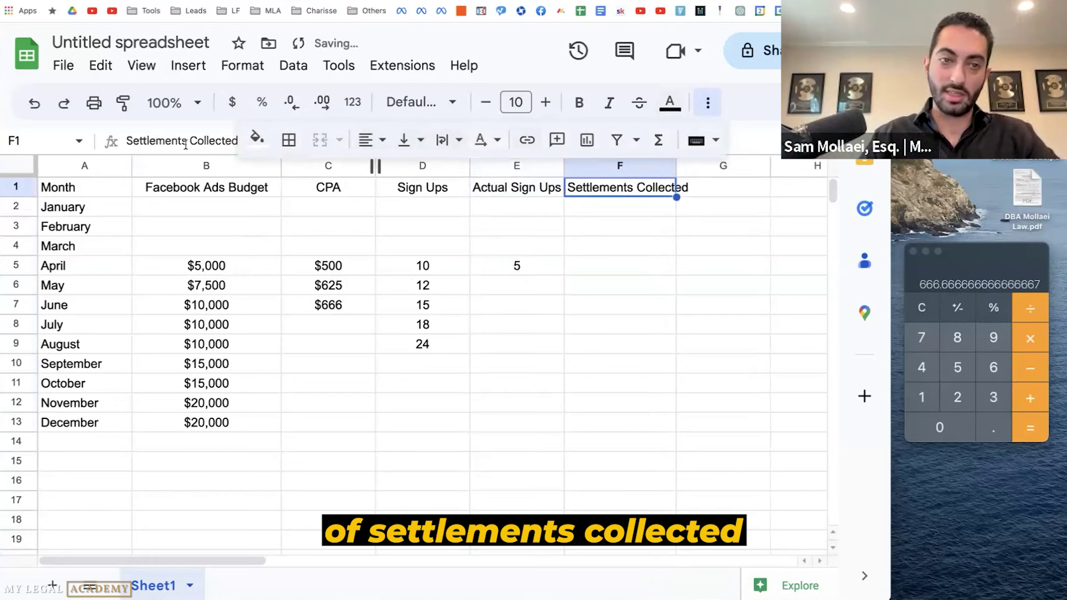
pyautogui.click(127, 141)
pyautogui.write('#')
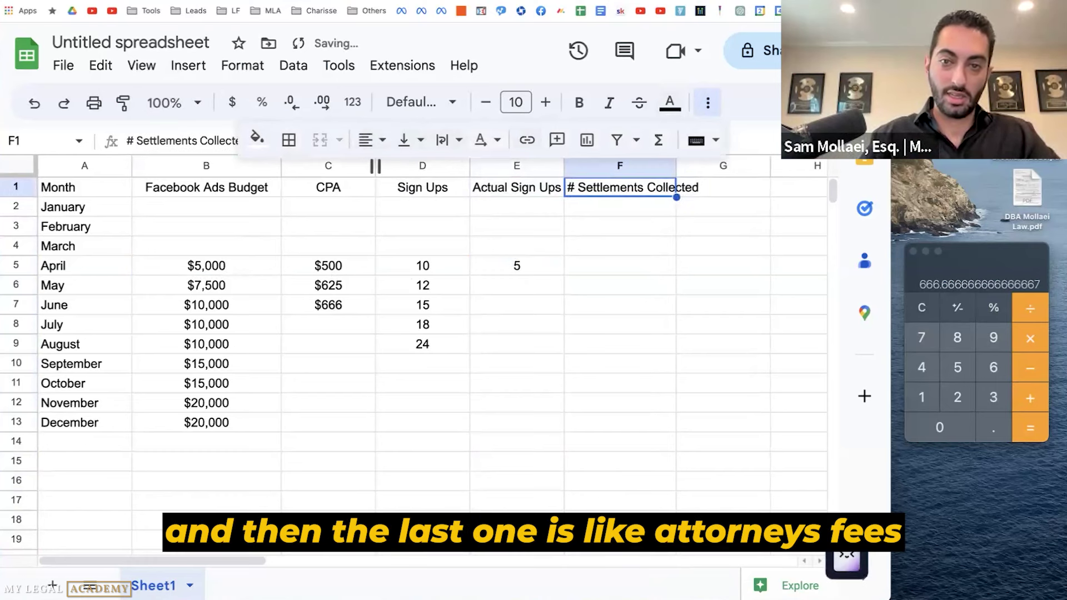
pyautogui.press('Tab')
# - Give column G the heading "Attorneys Fees Collected"
pyautogui.write('Attornes')
pyautogui.press('BackSpace')
pyautogui.write('ys Fees Collec')
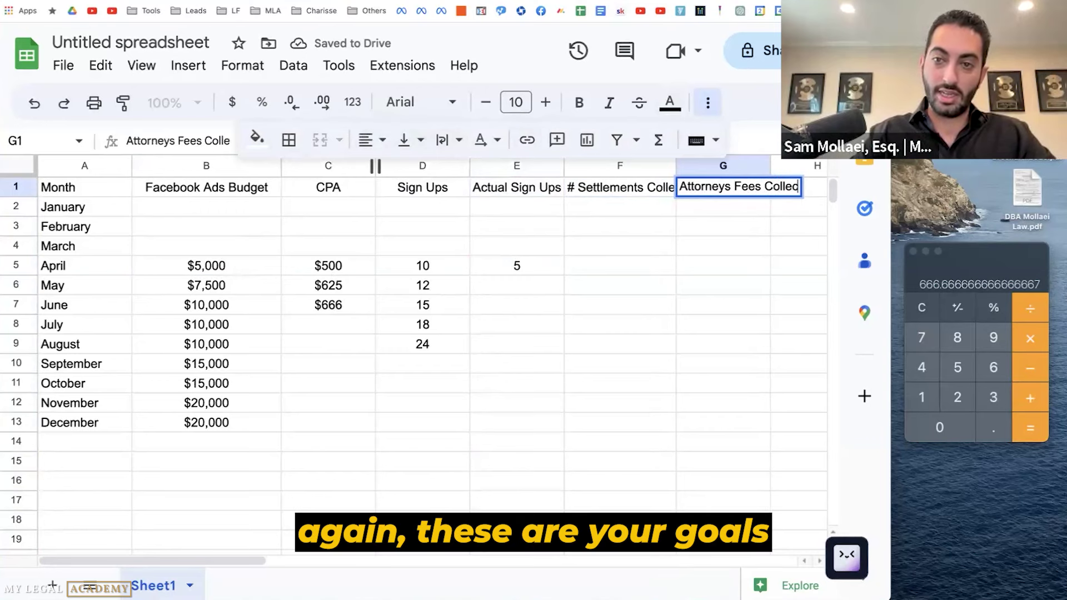
pyautogui.write('ted')
pyautogui.press('Return')
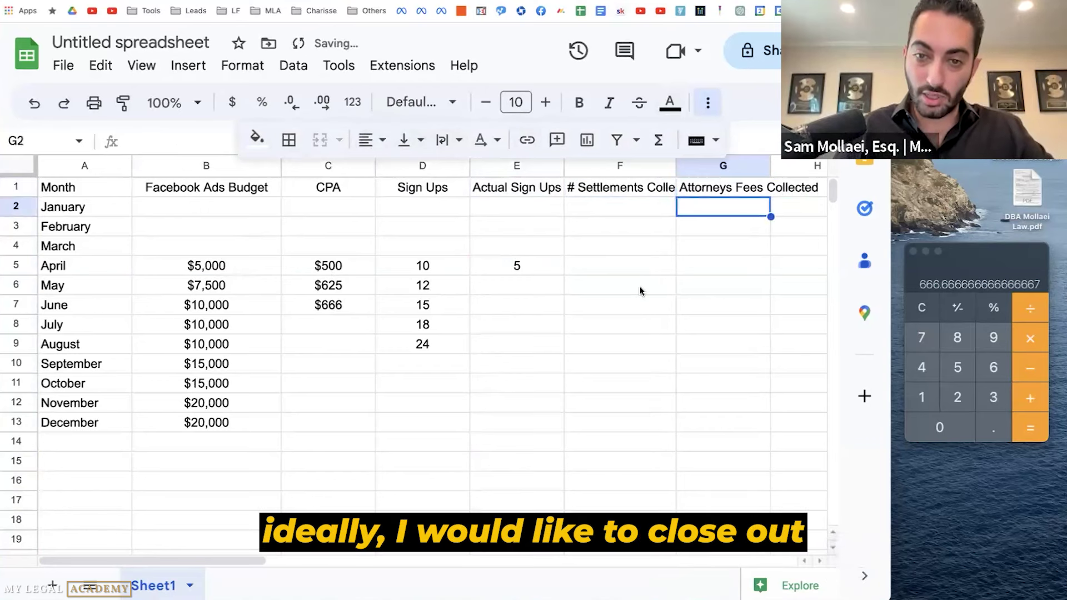
# - Enter 10 as April's number of settlements collected and $80,000 as April's attorneys fees collected
pyautogui.click(617, 266)
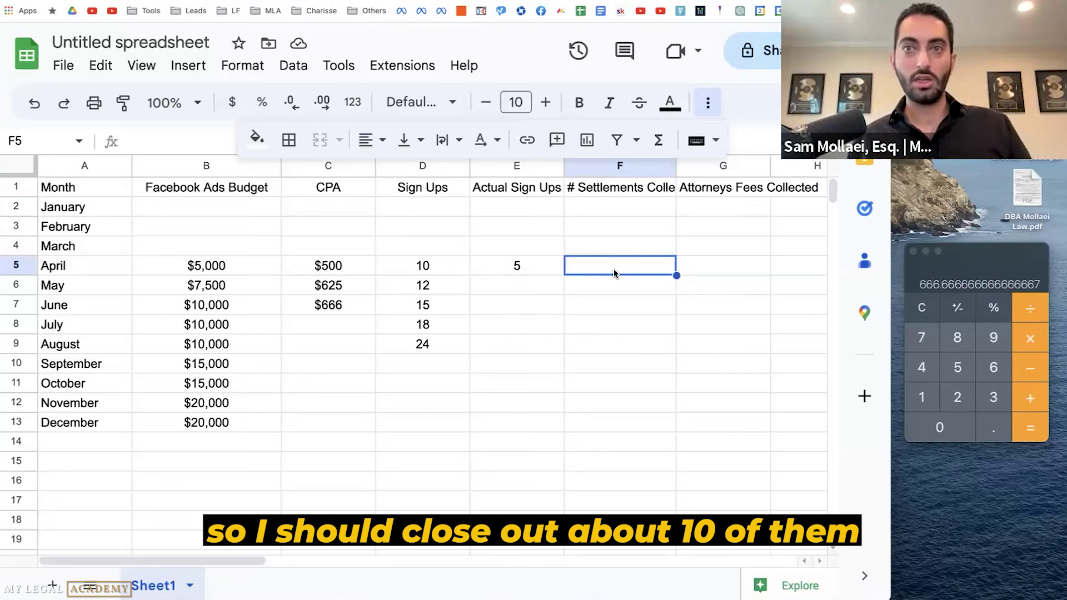
pyautogui.write('10')
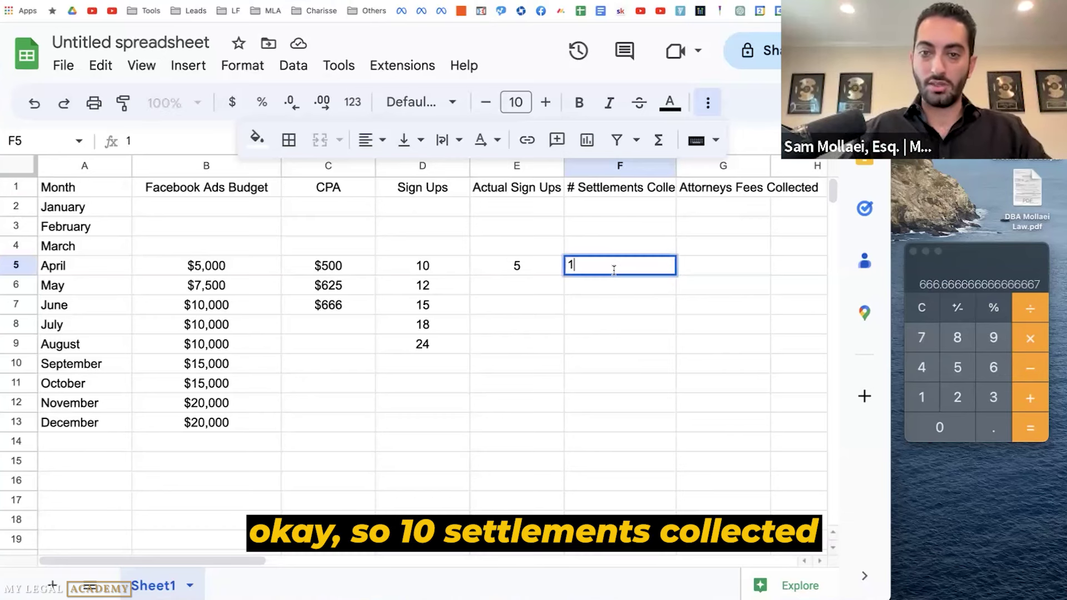
pyautogui.press('Return')
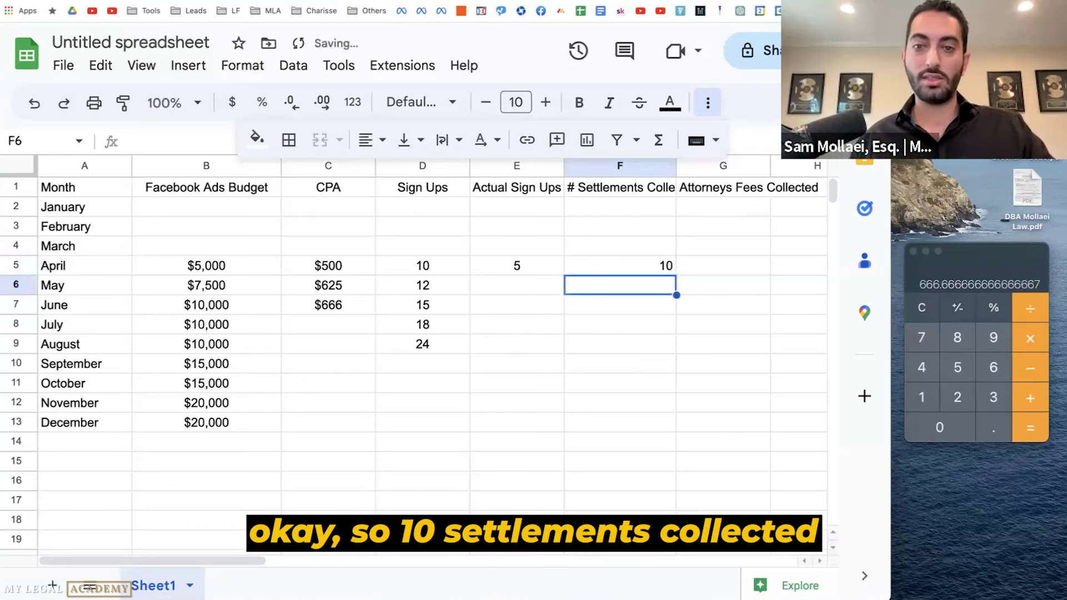
pyautogui.click(623, 166)
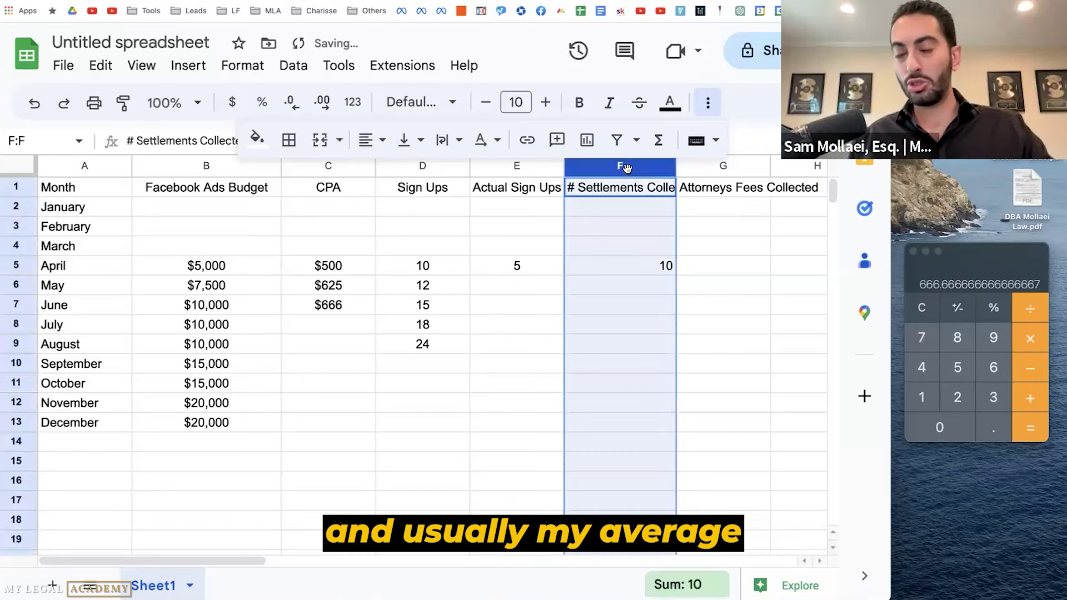
pyautogui.click(722, 265)
pyautogui.write('$80,000')
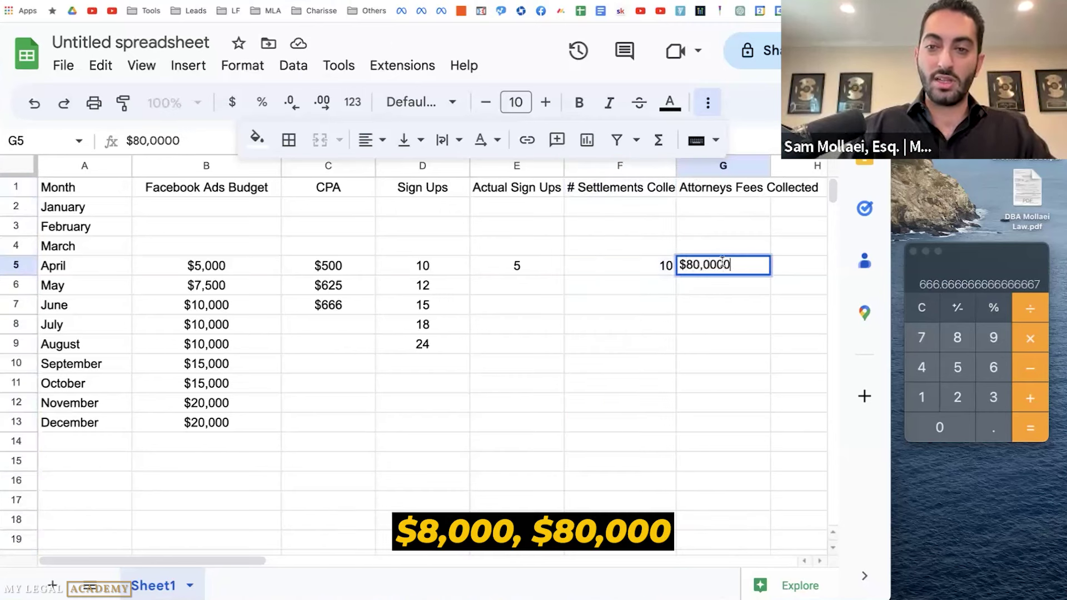
pyautogui.press('Return')
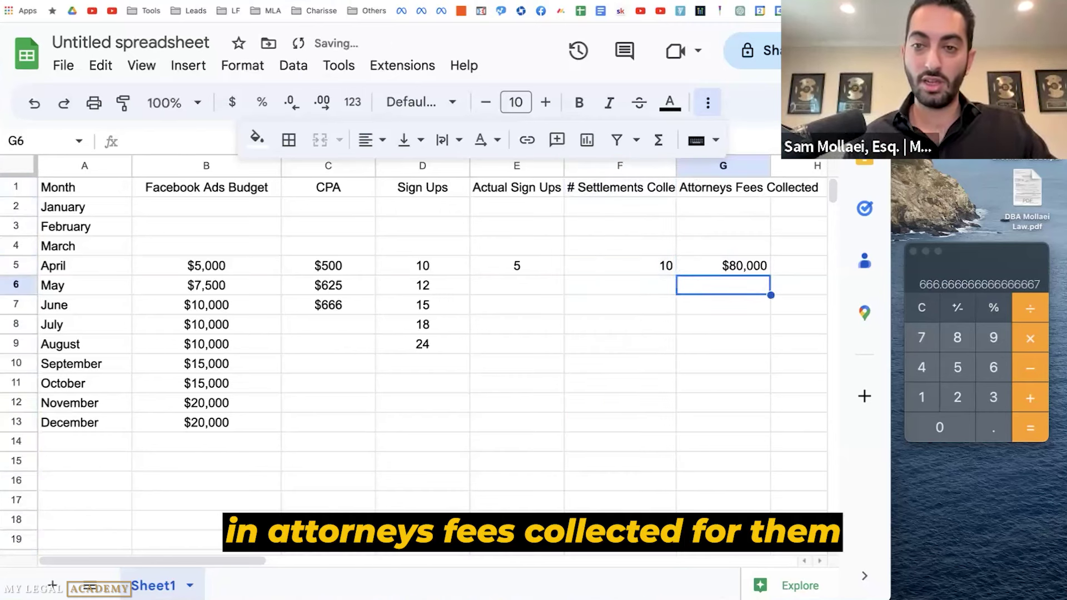
# - Center the contents of the # Settlements Collected and Attorneys Fees Collected columns horizontally
pyautogui.moveTo(620, 166); pyautogui.dragTo(722, 166)
pyautogui.hotkey('ctrl', 'shift', 'e')
pyautogui.click(689, 344)
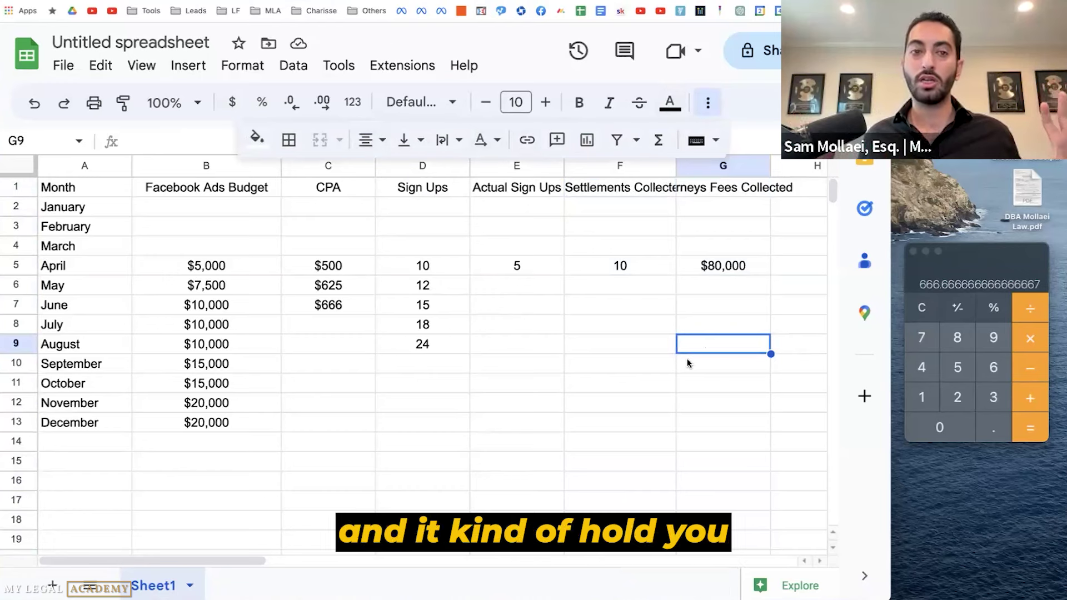
pyautogui.moveTo(233, 273); pyautogui.dragTo(235, 409)
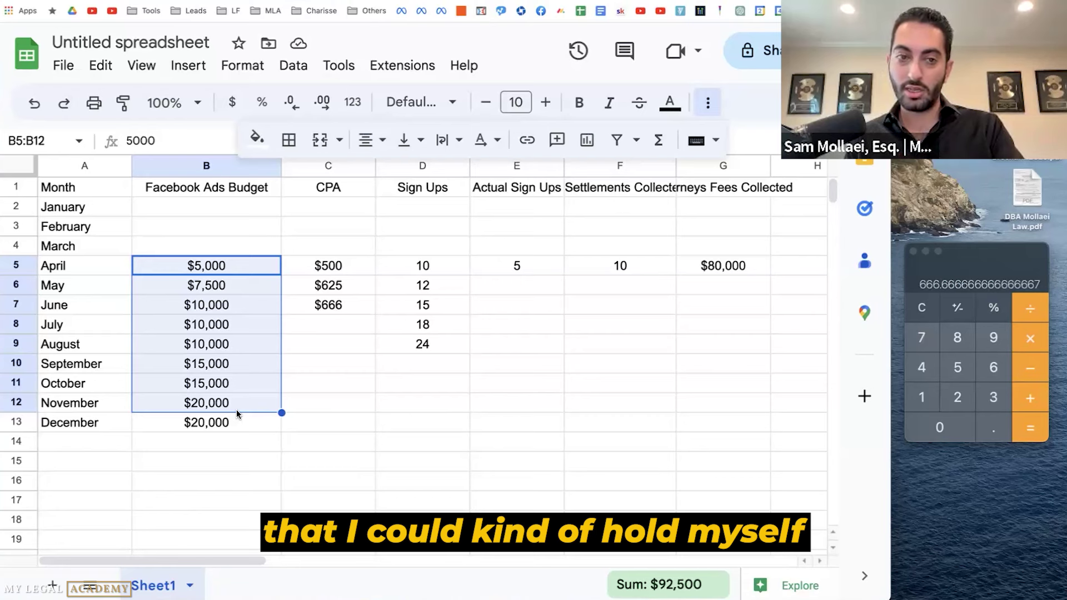
pyautogui.moveTo(439, 275); pyautogui.dragTo(439, 410)
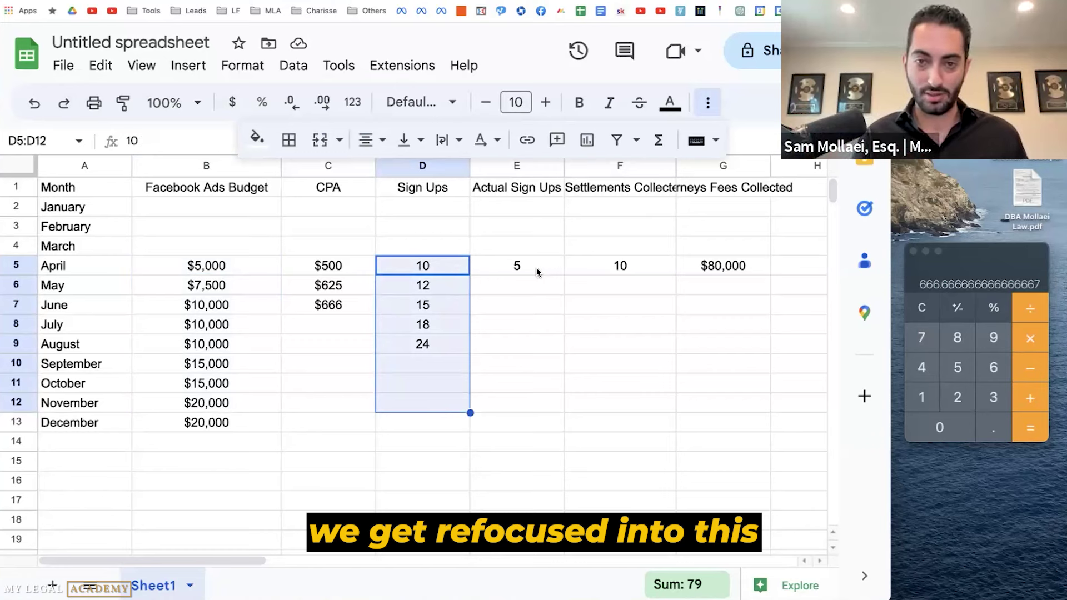
# - Widen the Attorneys Fees Collected column to fit its heading and give column H the heading "What I Need To Do To Grow"
pyautogui.click(796, 270)
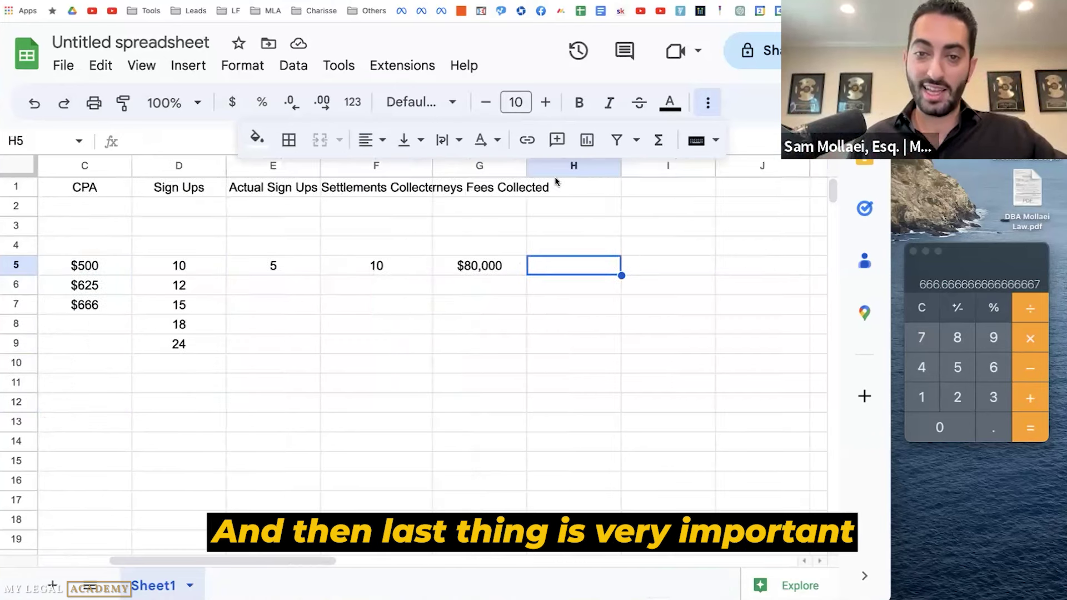
pyautogui.moveTo(527, 167); pyautogui.dragTo(576, 167)
pyautogui.click(617, 191)
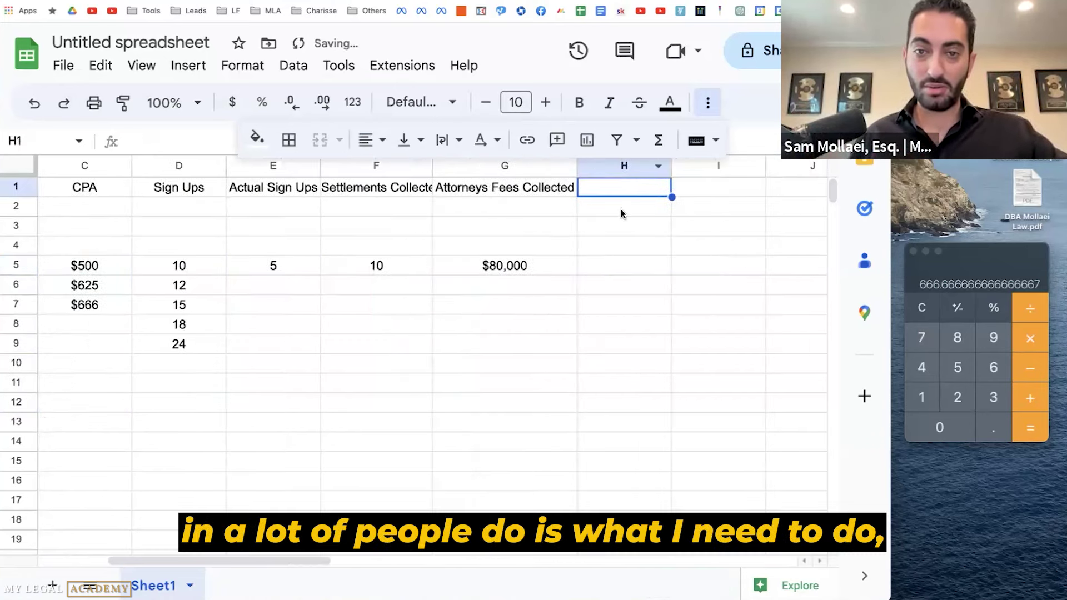
pyautogui.write('What I Need To Do To g')
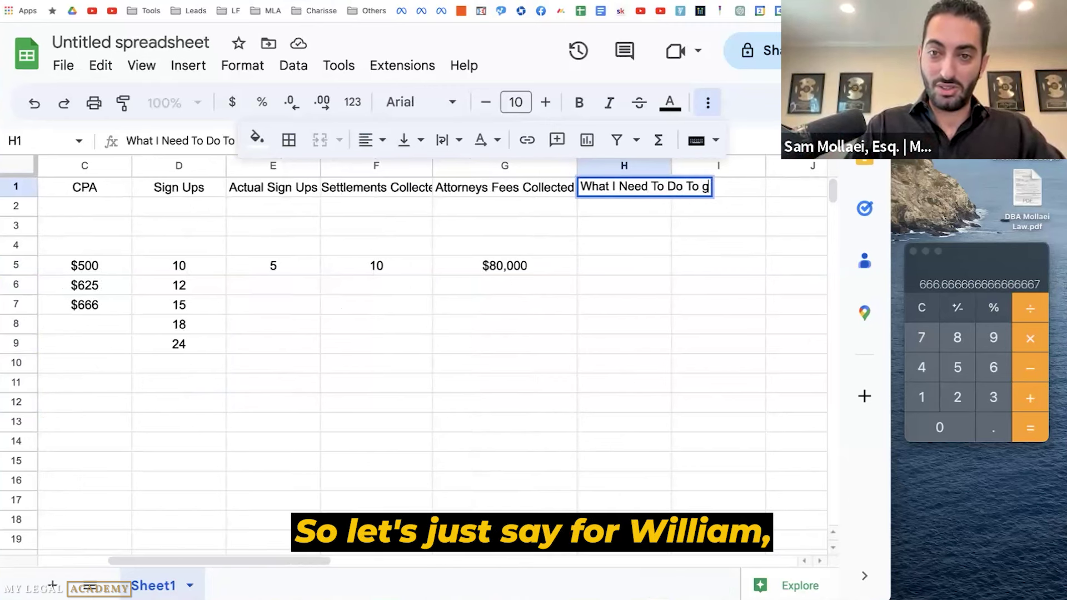
pyautogui.press('BackSpace')
pyautogui.write('Grow')
pyautogui.press('Return')
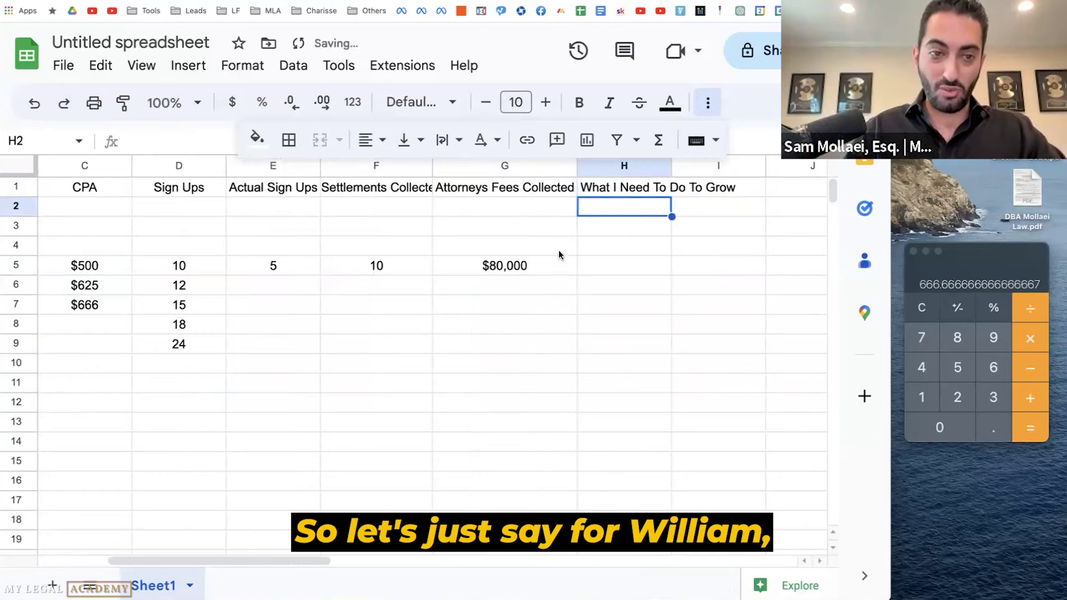
# - In column H, enter "Hiring 1 attorneys" for April, "Hiring 2 intakers" for May and "Setting up CRM" for June, and widen the column
pyautogui.click(602, 265)
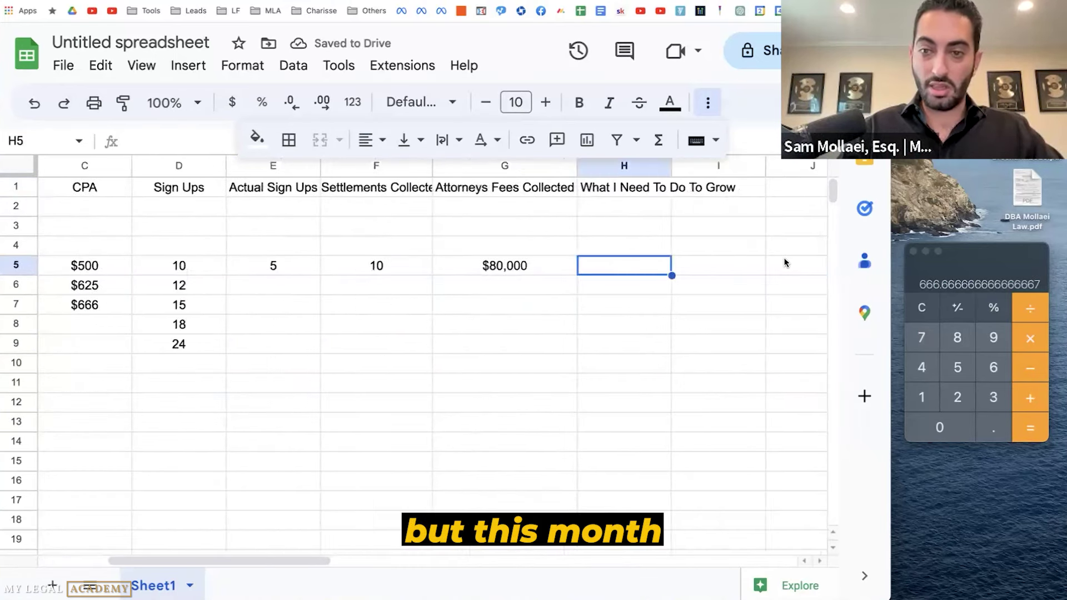
pyautogui.write('Hiring 1 attorneys')
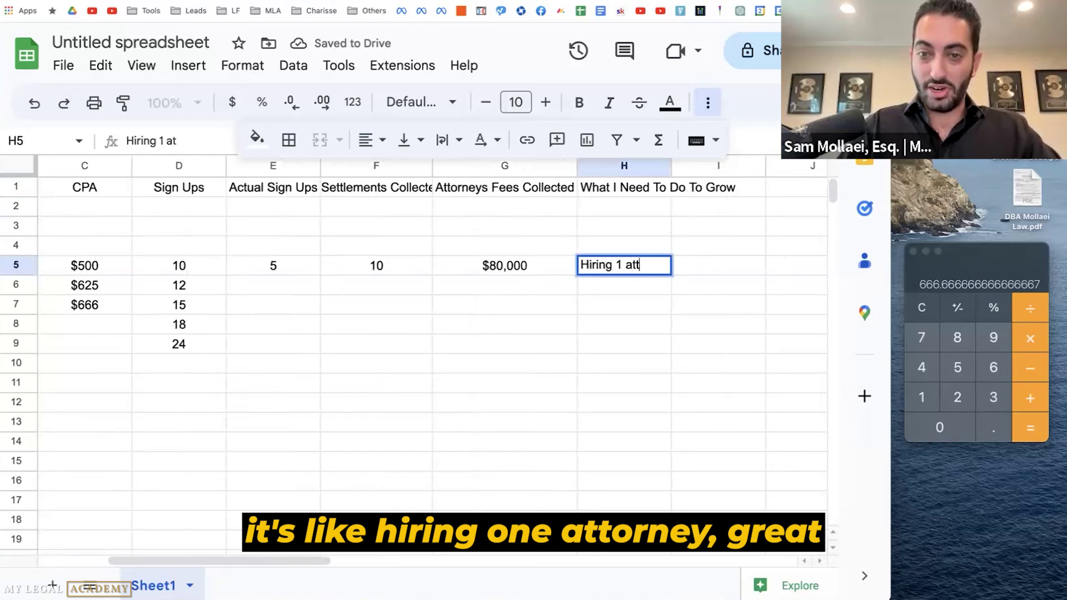
pyautogui.press('Return')
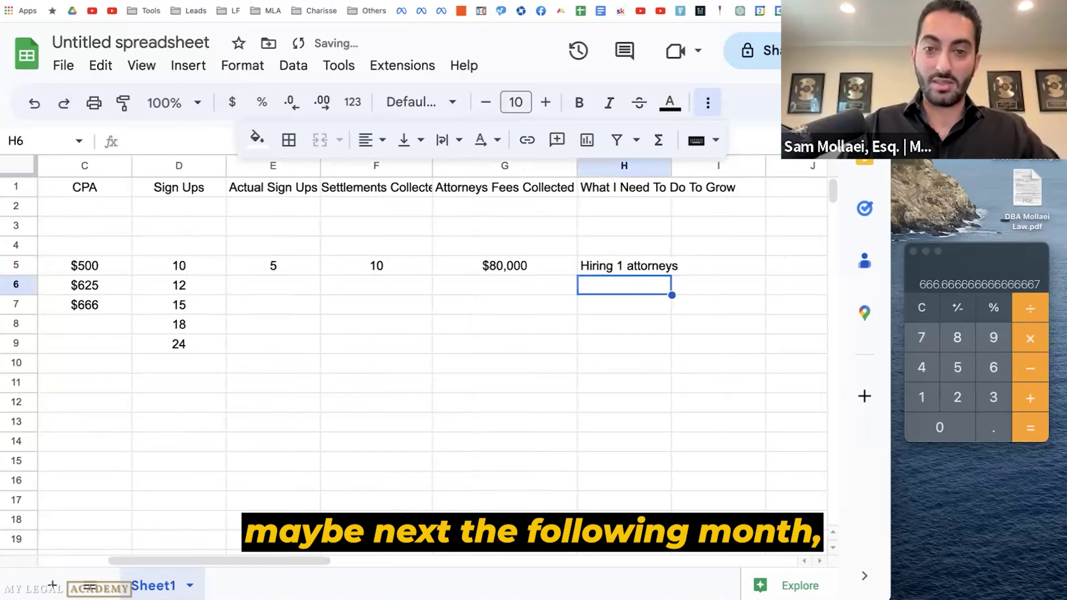
pyautogui.write('Hiring 2 intak')
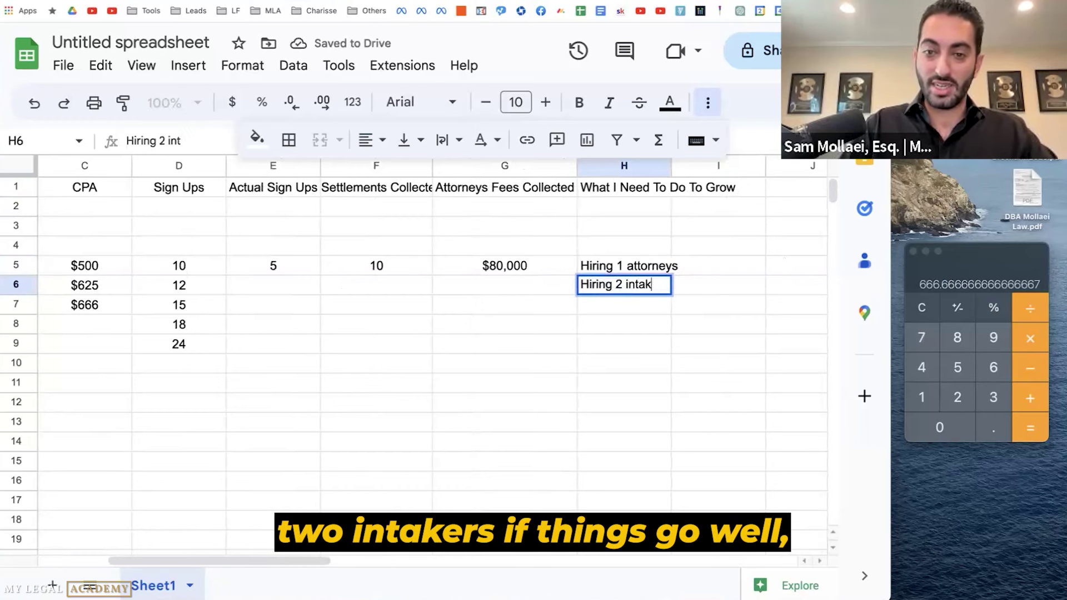
pyautogui.write('ers')
pyautogui.press('Return')
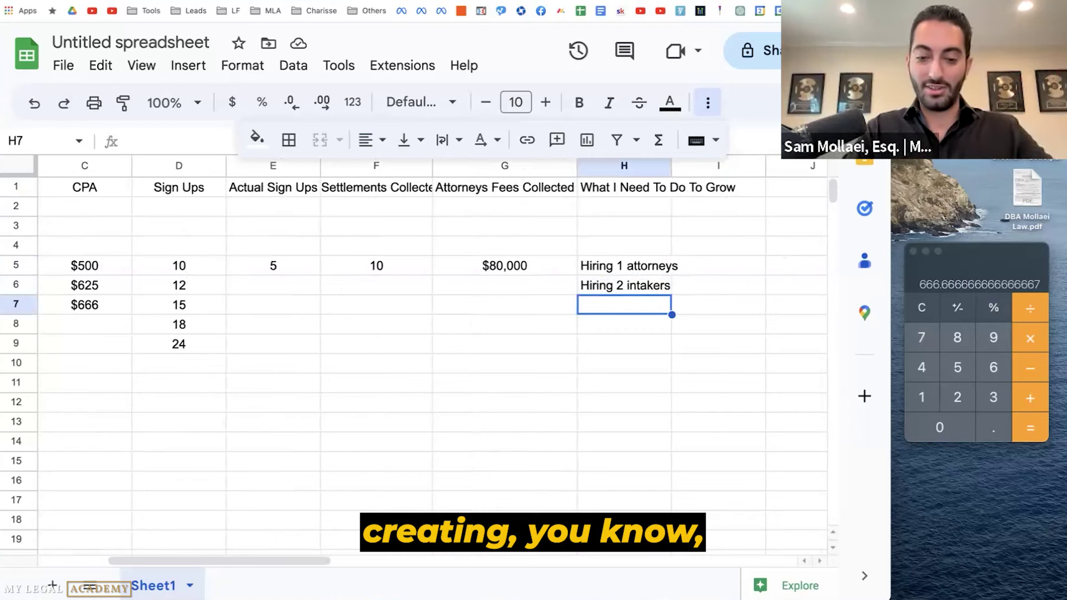
pyautogui.write('Setting up CR')
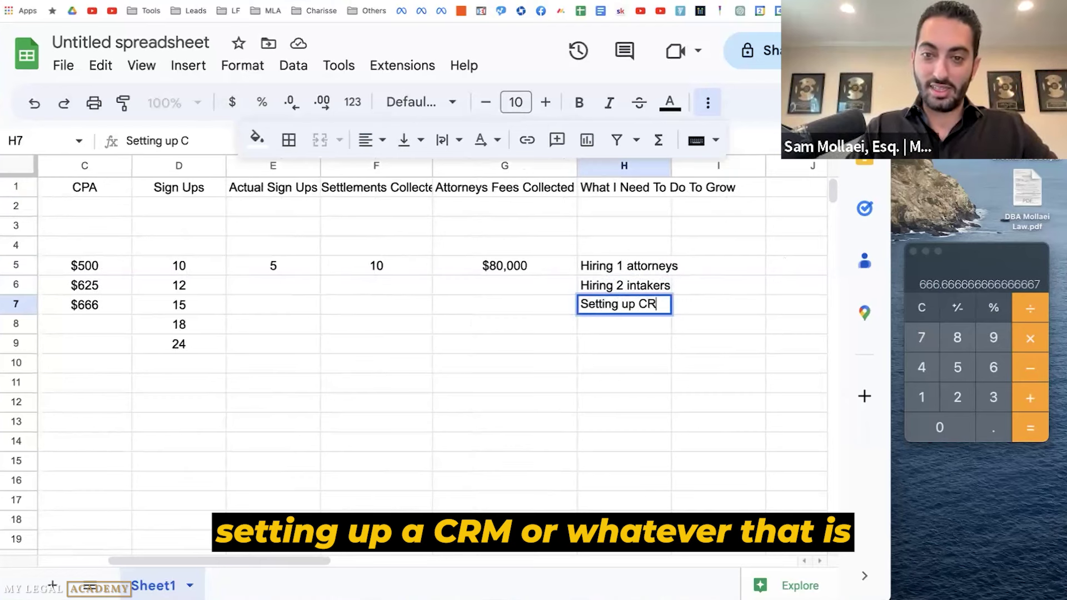
pyautogui.write('M')
pyautogui.press('Return')
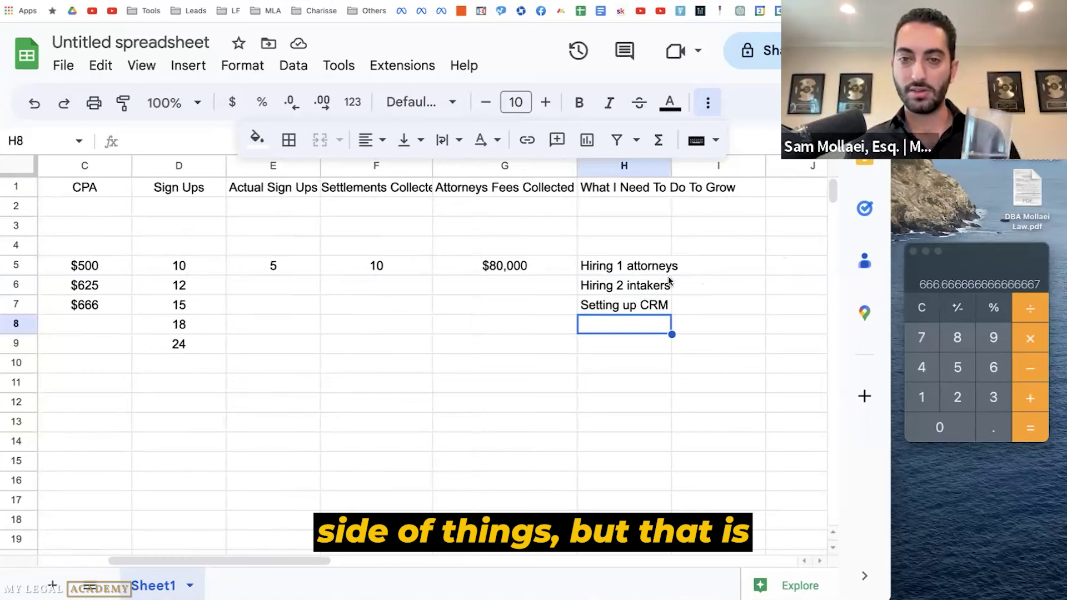
pyautogui.moveTo(672, 166); pyautogui.dragTo(715, 167)
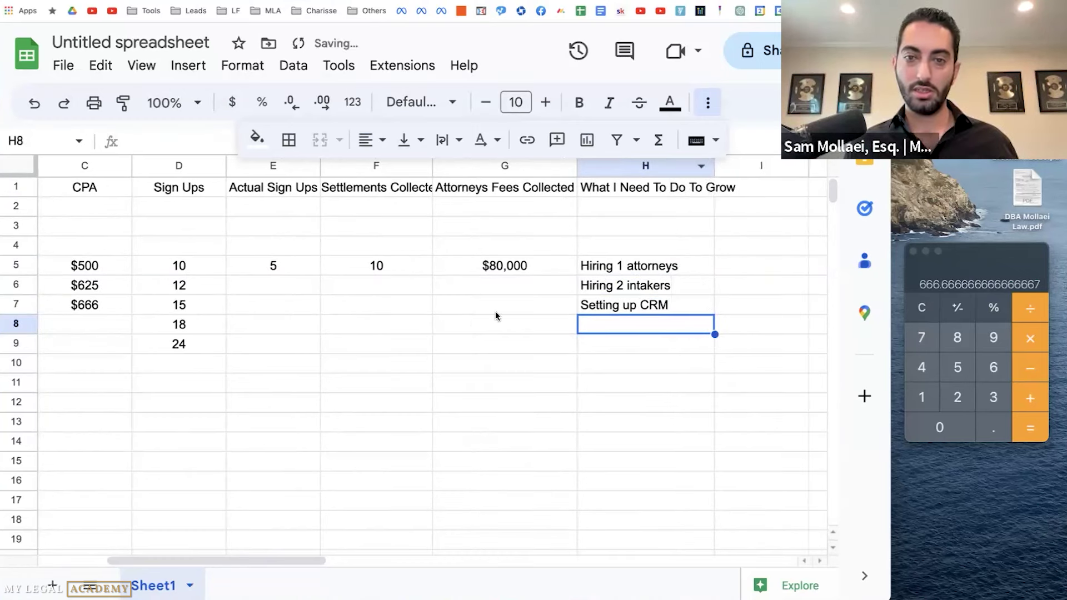